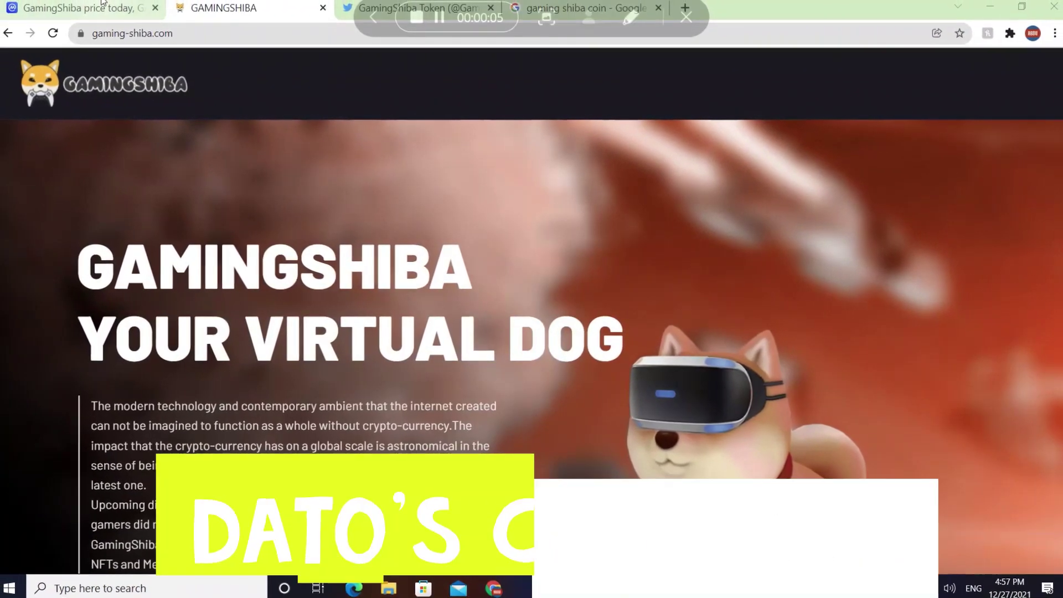
# Leave the GamingShiba price page for CoinMarketCap's trending list, with GamingShiba ranked first.
pyautogui.click(78, 5)
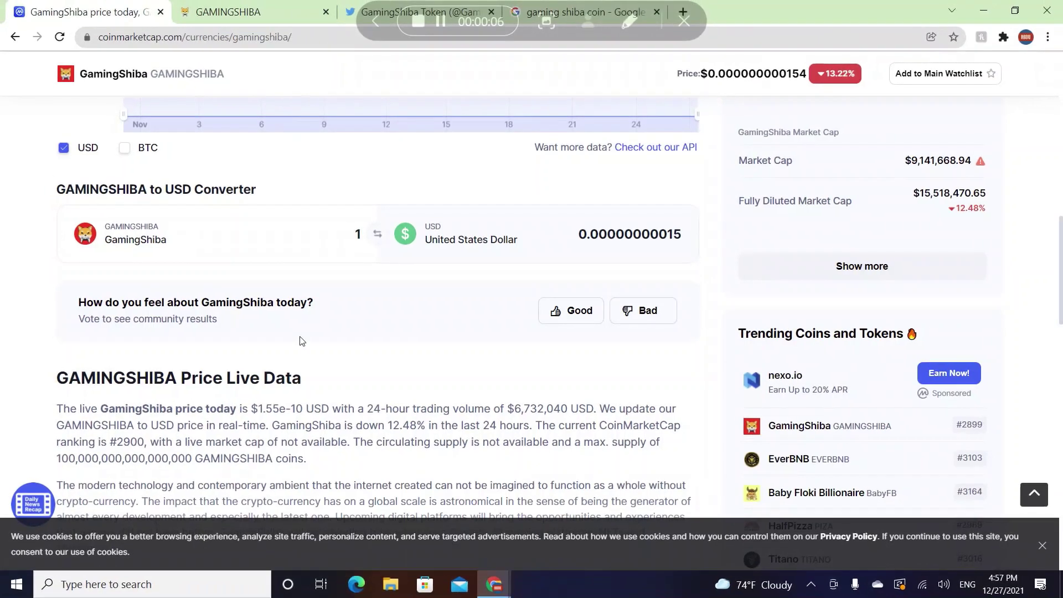
pyautogui.scroll(3, 301, 337)
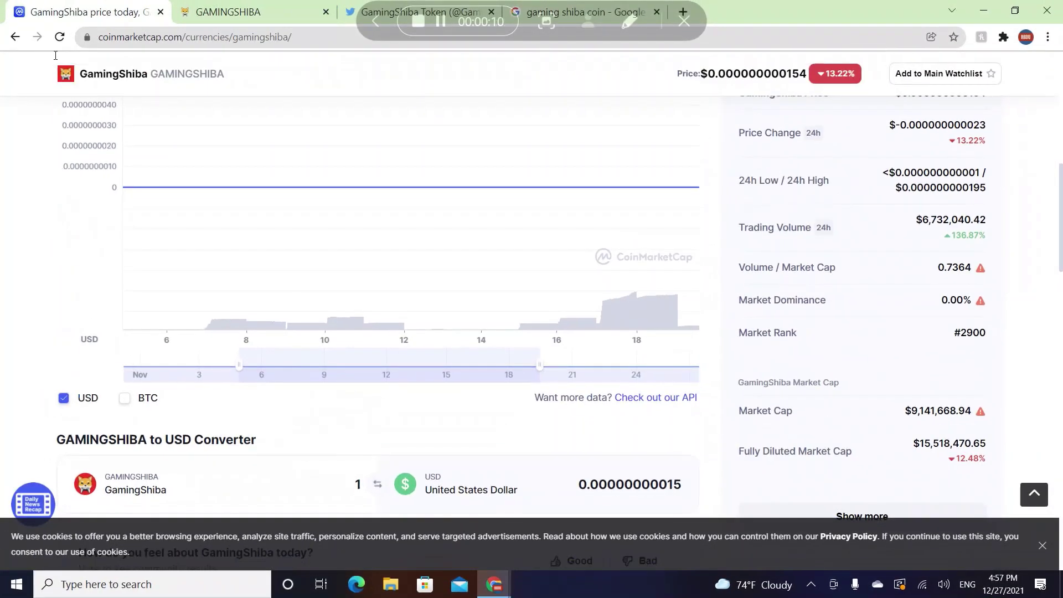
pyautogui.click(15, 36)
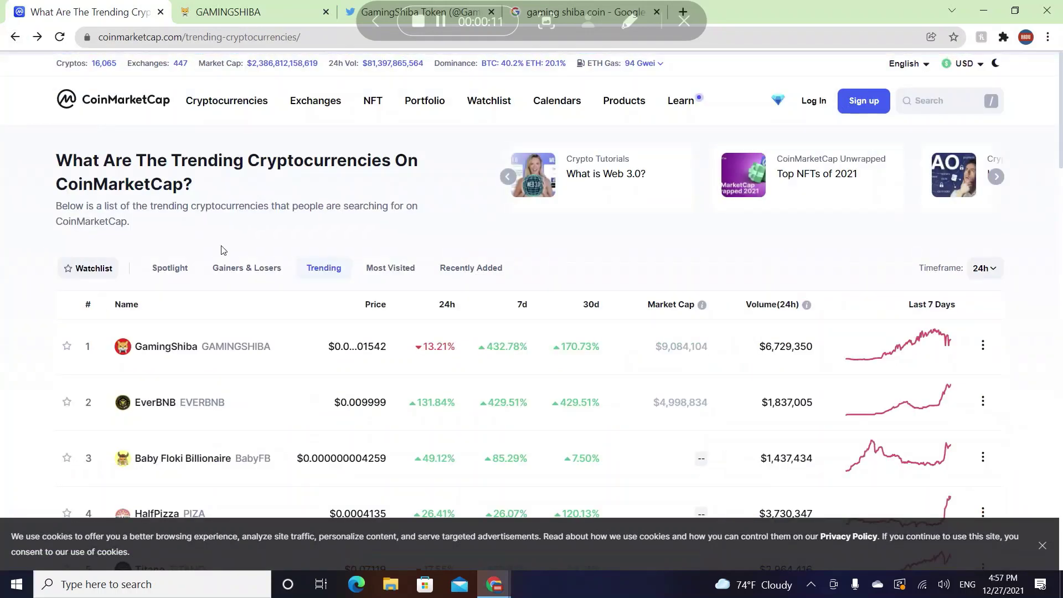
pyautogui.scroll(-1, 366, 324)
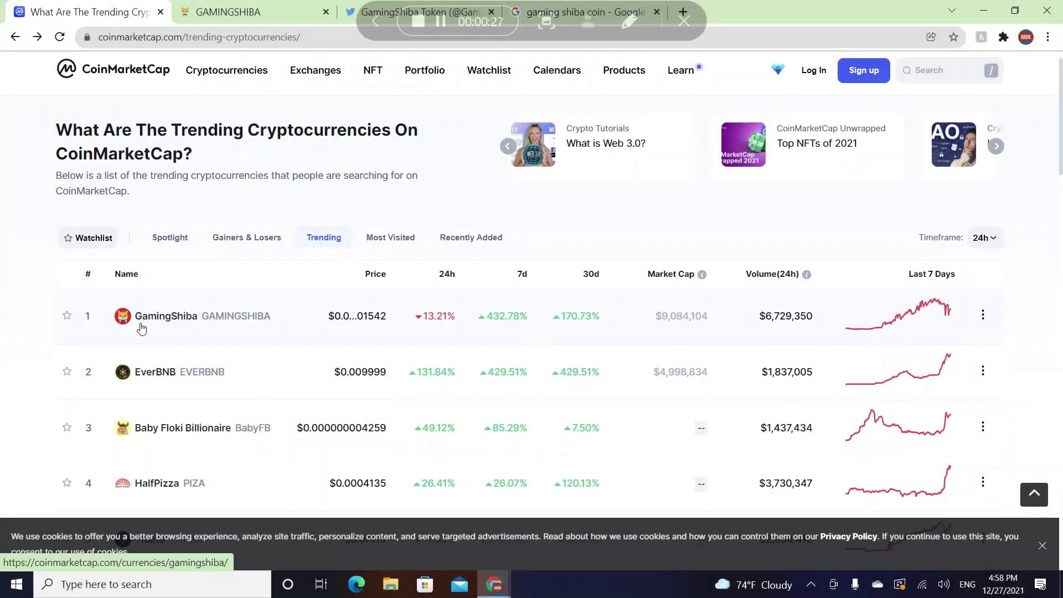
# Open GamingShiba's coin page, switch its chart to Market Cap, and review its statistics.
pyautogui.click(145, 320)
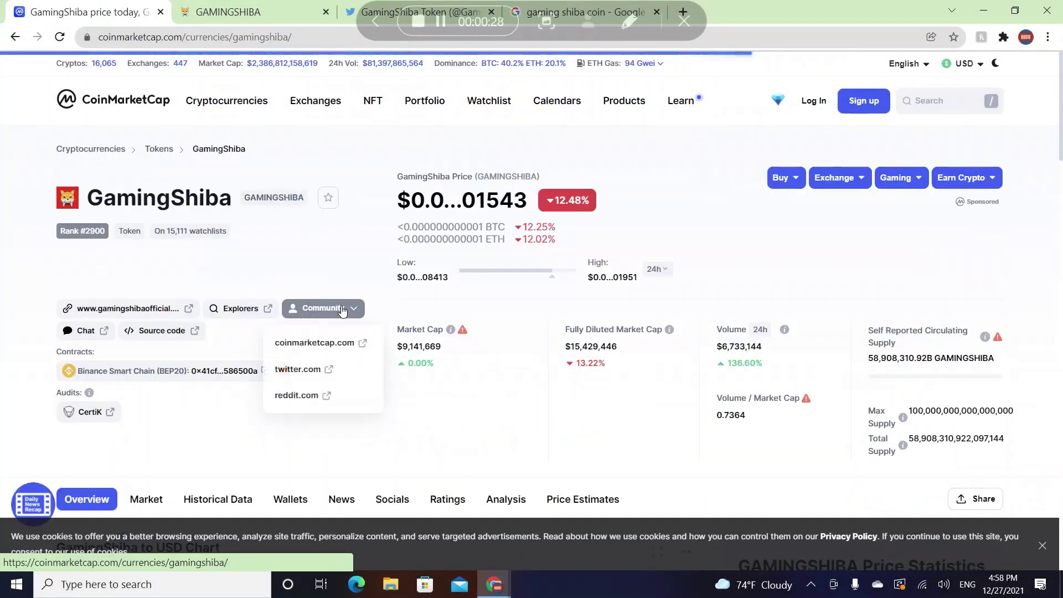
pyautogui.scroll(-1, 443, 303)
pyautogui.scroll(-2, 443, 304)
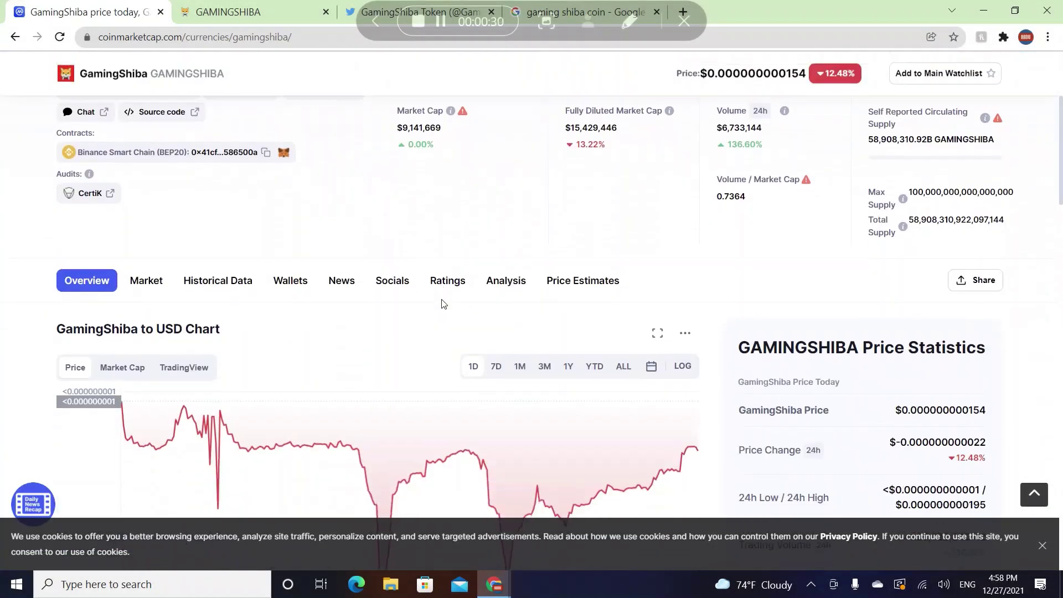
pyautogui.scroll(-2, 443, 303)
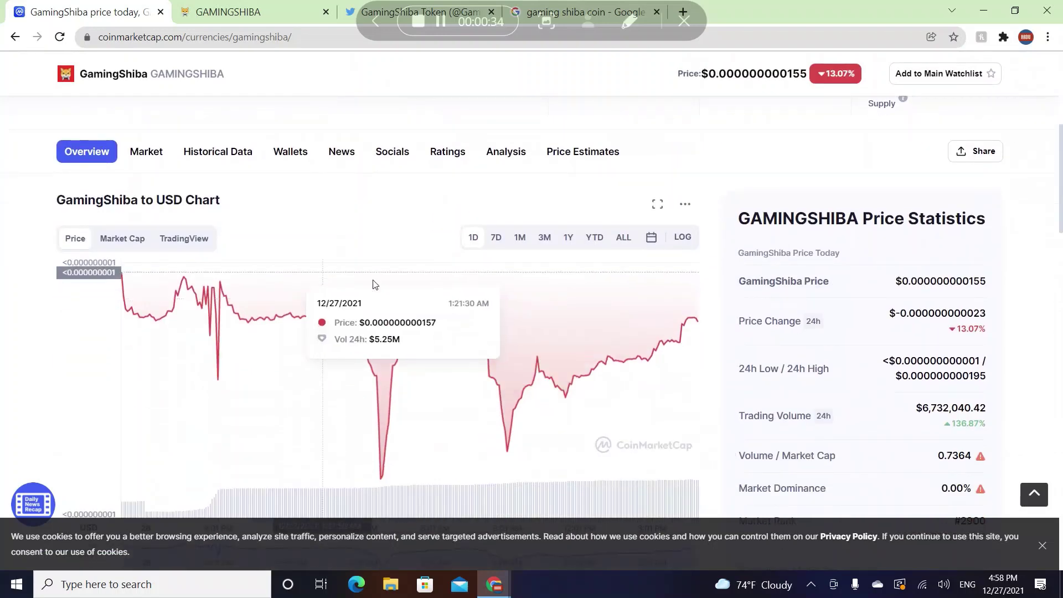
pyautogui.click(123, 238)
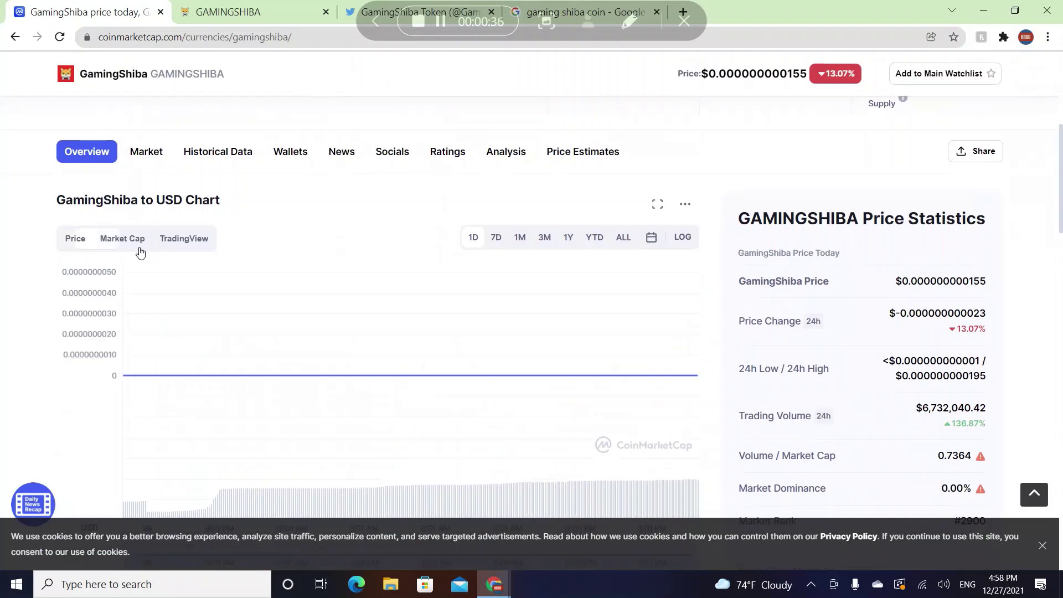
pyautogui.scroll(-1, 284, 332)
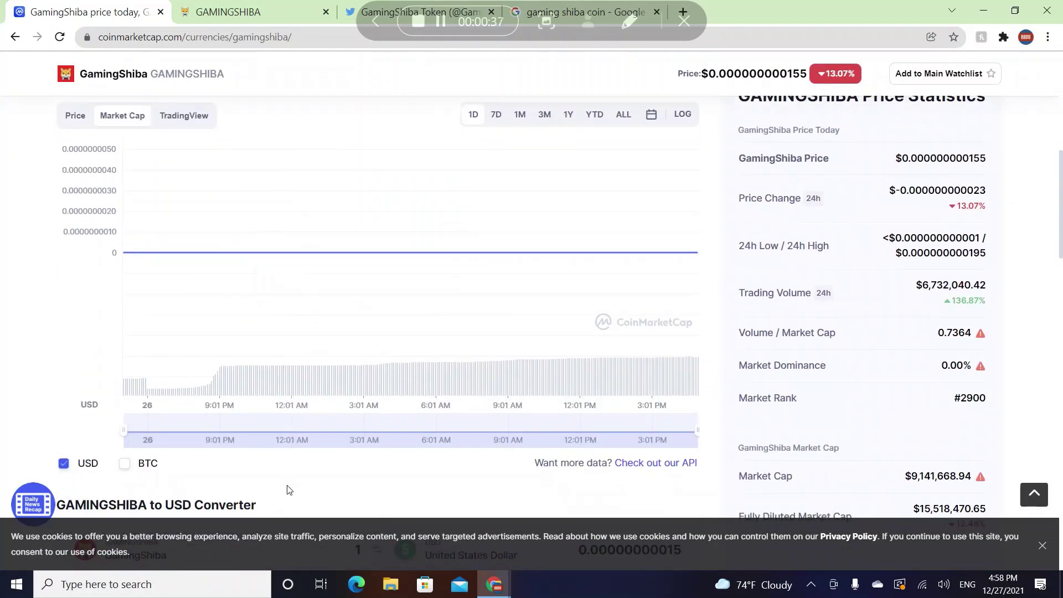
pyautogui.scroll(-2, 291, 440)
pyautogui.scroll(-2, 294, 446)
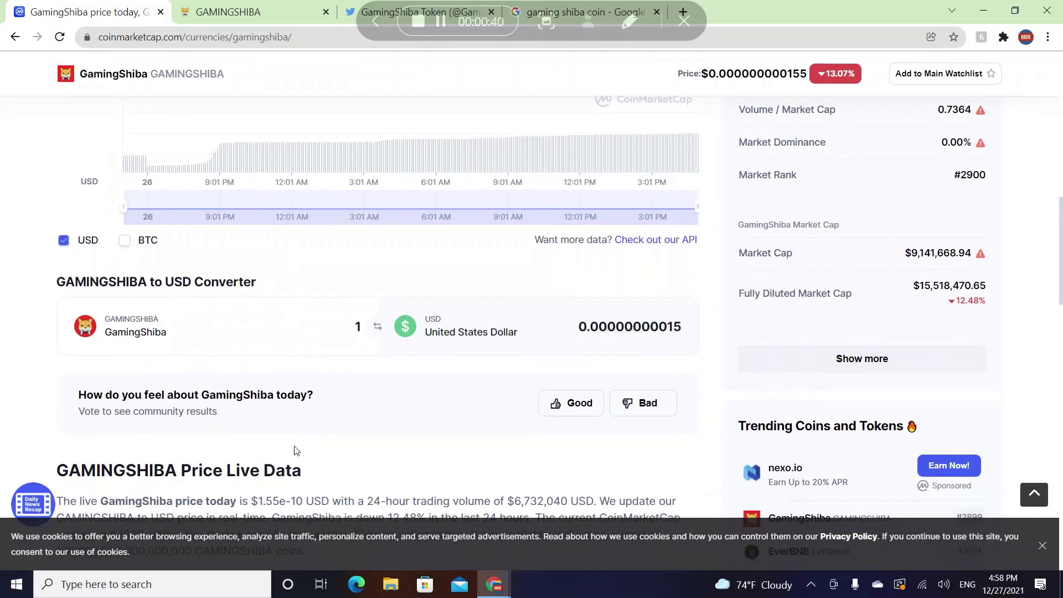
pyautogui.scroll(-1, 294, 447)
pyautogui.scroll(-1, 294, 446)
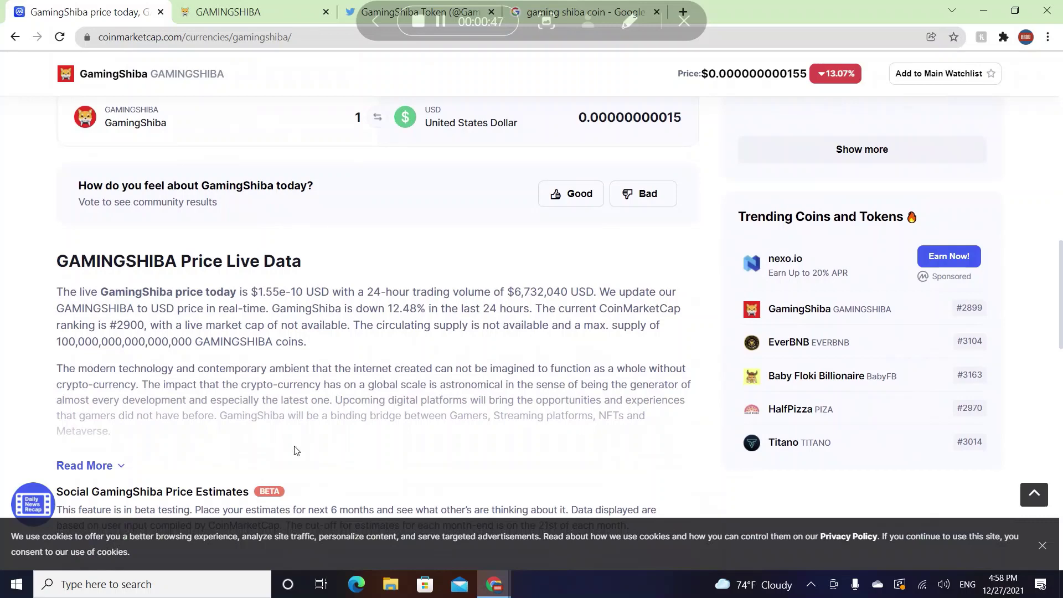
pyautogui.scroll(-2, 295, 450)
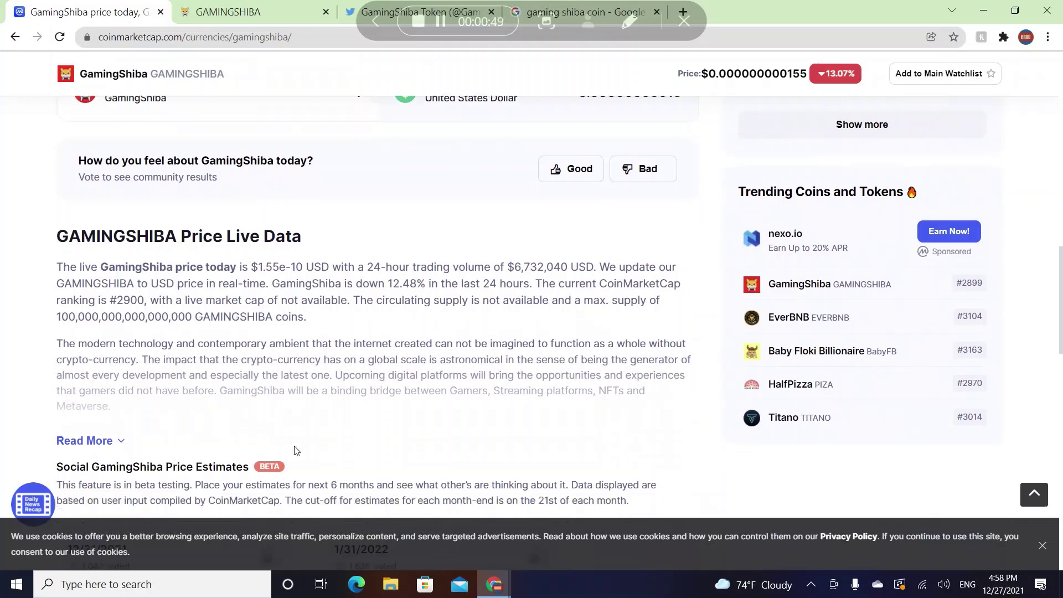
pyautogui.scroll(-2, 294, 450)
pyautogui.scroll(-2, 294, 451)
pyautogui.scroll(-1, 295, 450)
pyautogui.scroll(-1, 294, 451)
pyautogui.scroll(-1, 295, 451)
pyautogui.scroll(-3, 294, 451)
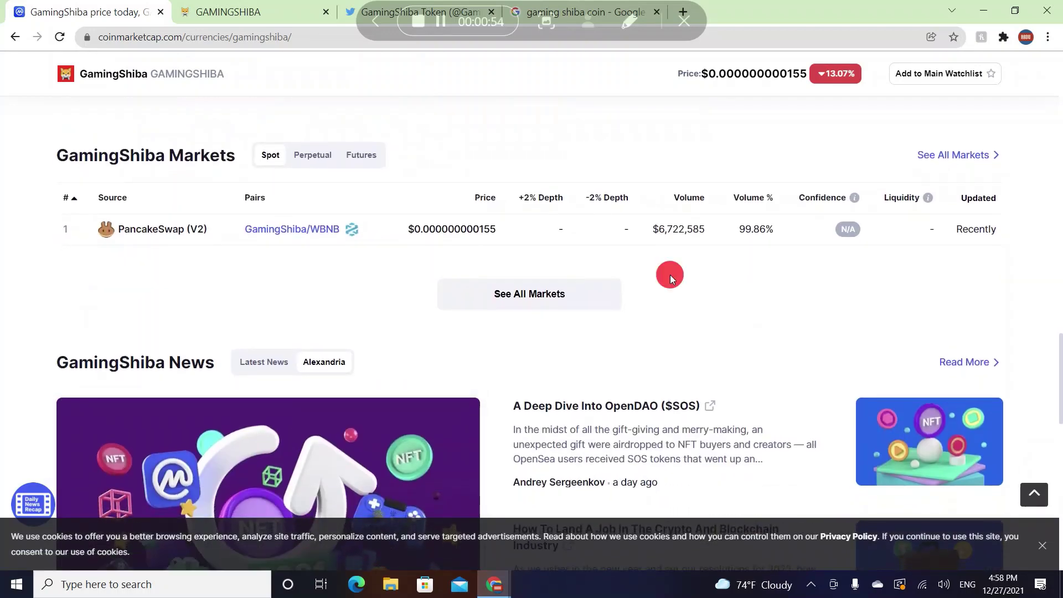
pyautogui.moveTo(671, 275); pyautogui.dragTo(740, 229)
pyautogui.click(654, 247)
pyautogui.scroll(1, 607, 247)
pyautogui.scroll(8, 407, 221)
pyautogui.scroll(5, 338, 242)
pyautogui.scroll(-1, 339, 243)
# Switch to the GAMINGSHIBA website and read its 'Your Virtual Dog' hero section.
pyautogui.click(228, 12)
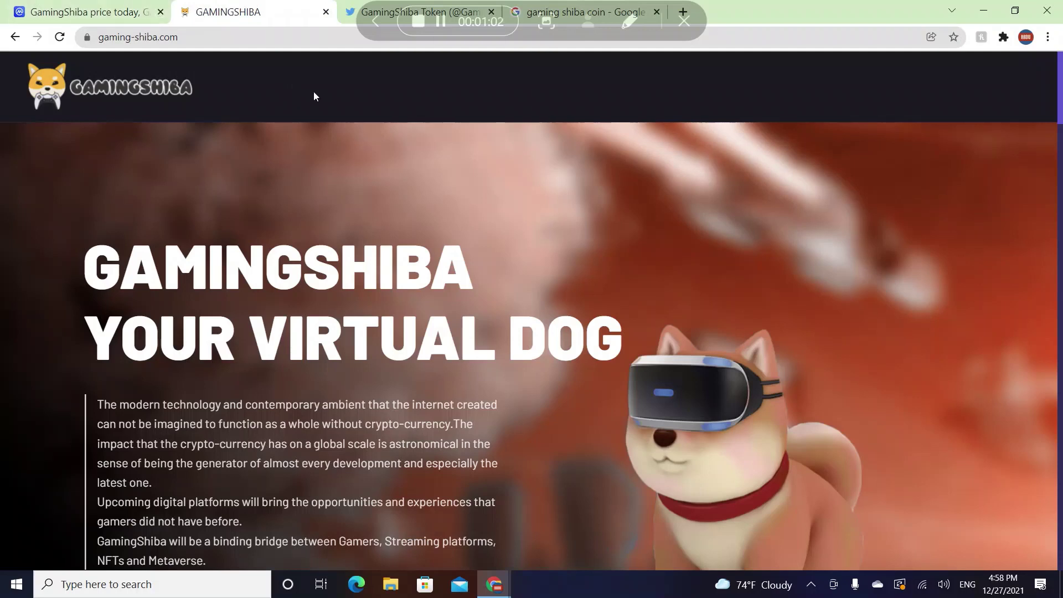
pyautogui.scroll(-1, 361, 124)
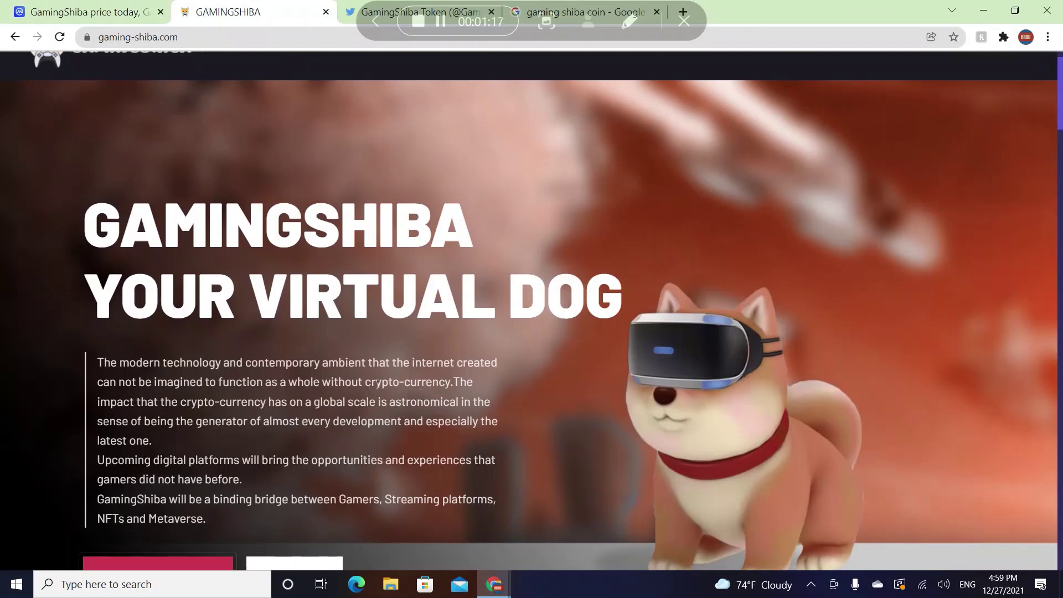
pyautogui.scroll(-1, 378, 171)
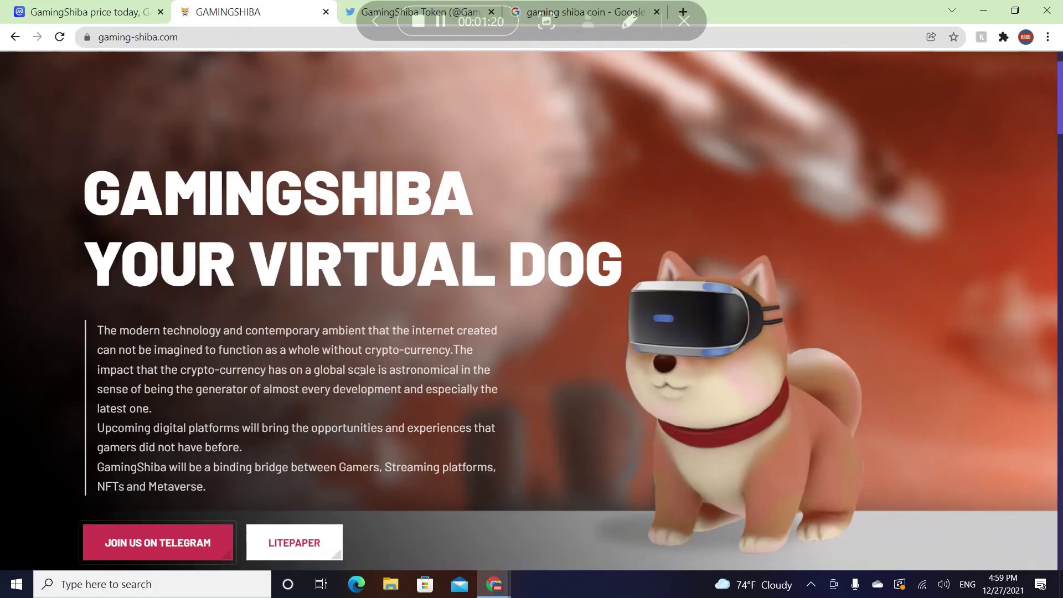
pyautogui.scroll(-1, 360, 371)
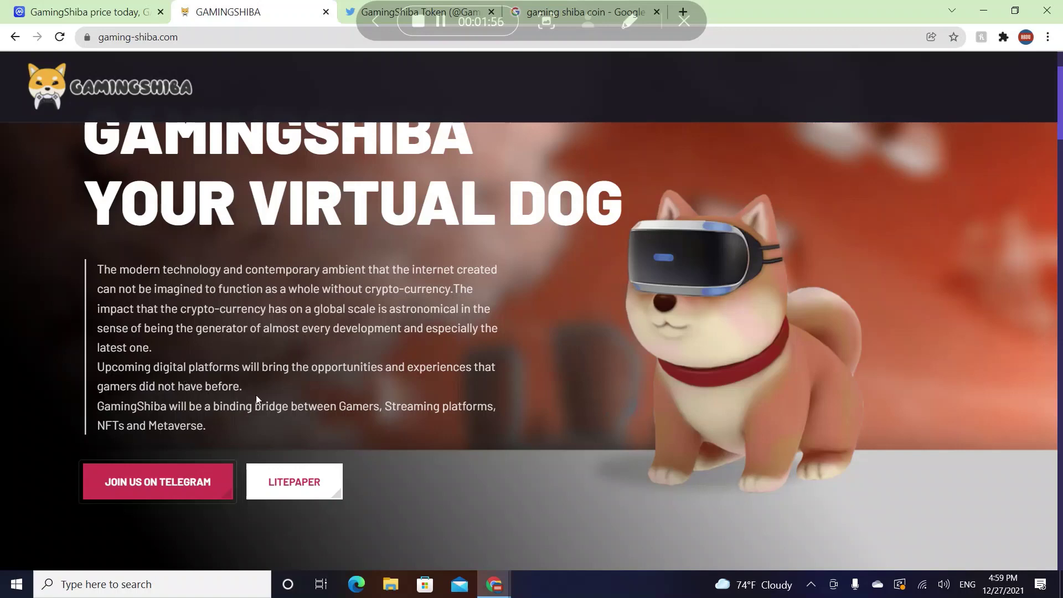
pyautogui.scroll(-3, 265, 390)
pyautogui.scroll(-2, 271, 392)
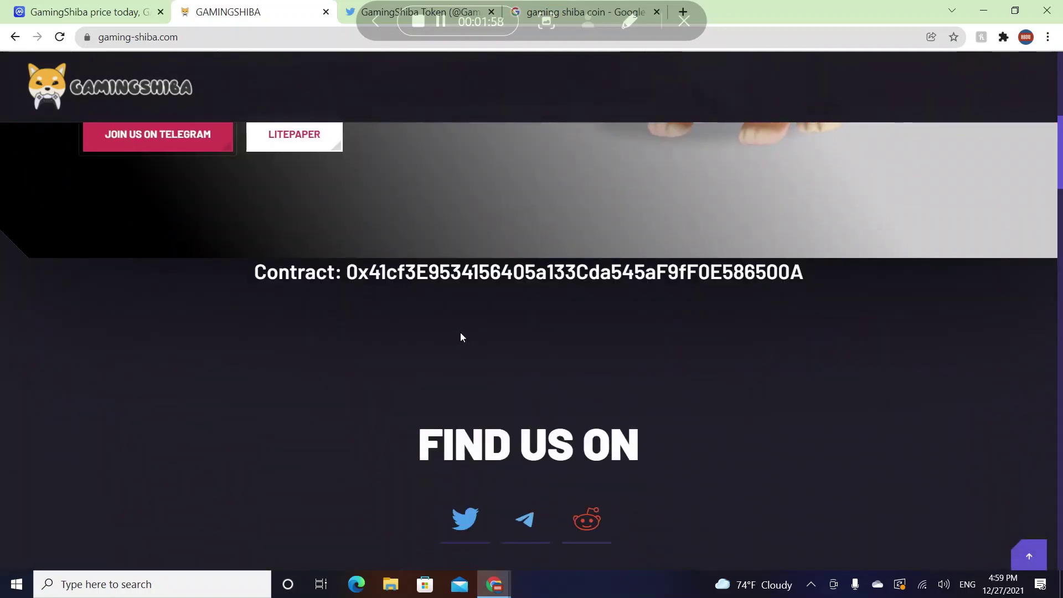
pyautogui.scroll(-1, 298, 242)
pyautogui.scroll(-3, 298, 242)
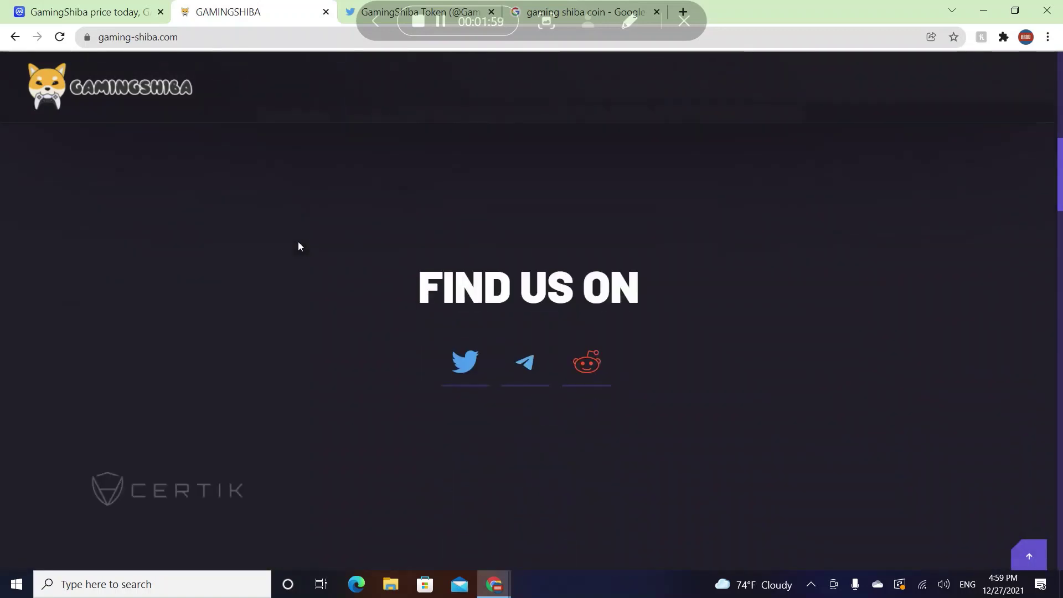
pyautogui.scroll(-3, 298, 242)
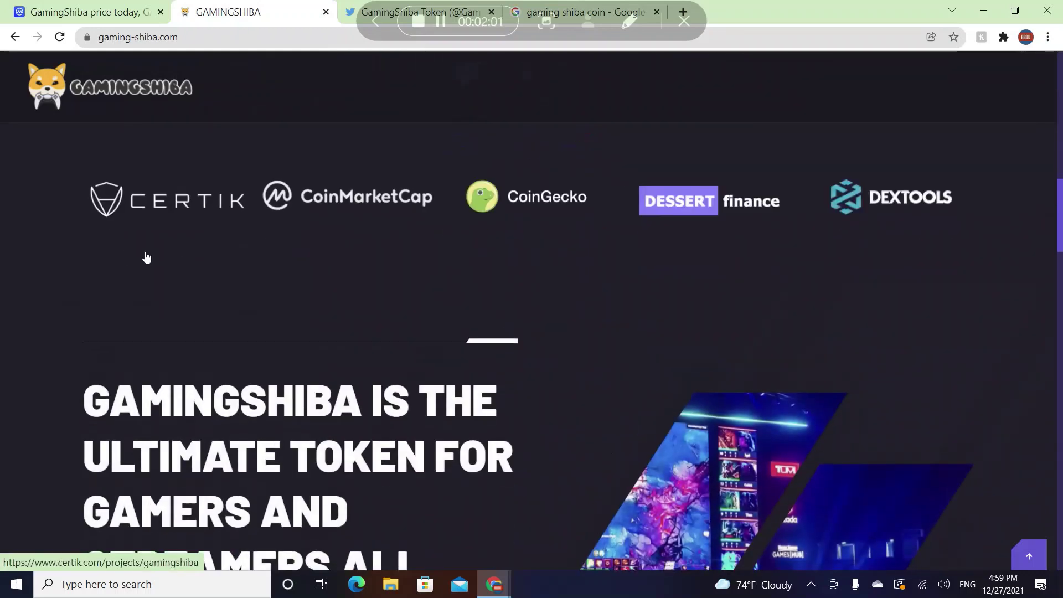
pyautogui.scroll(1, 185, 243)
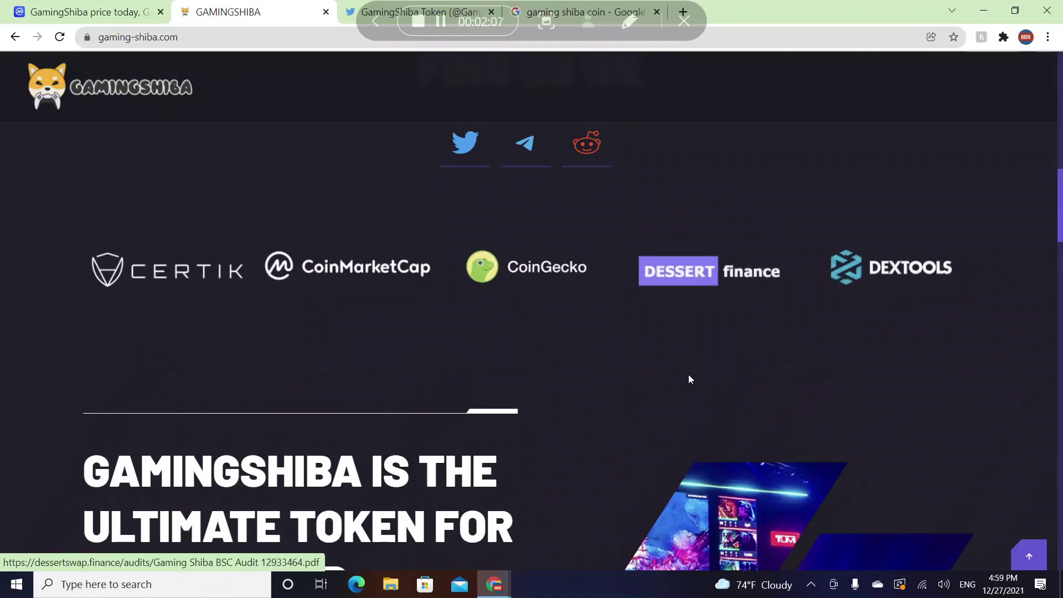
pyautogui.scroll(-4, 614, 397)
pyautogui.scroll(-2, 614, 396)
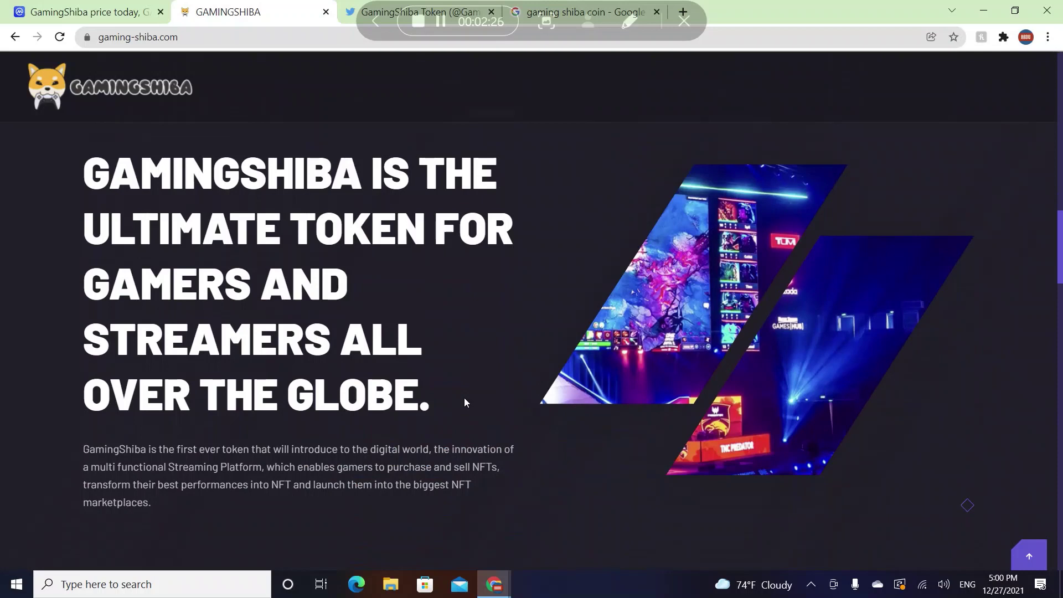
pyautogui.scroll(-1, 464, 398)
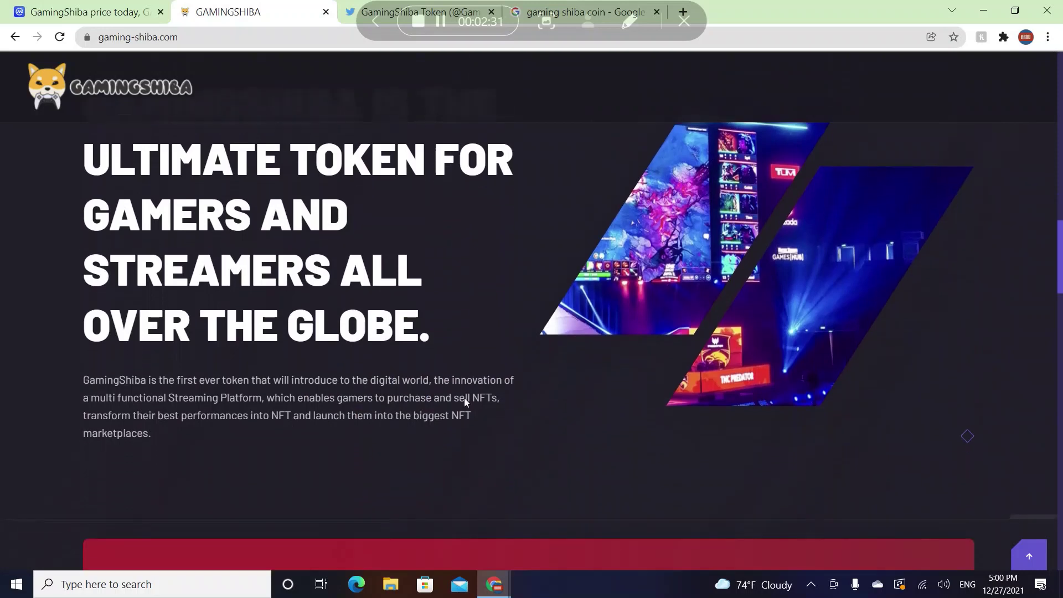
pyautogui.scroll(-1, 464, 399)
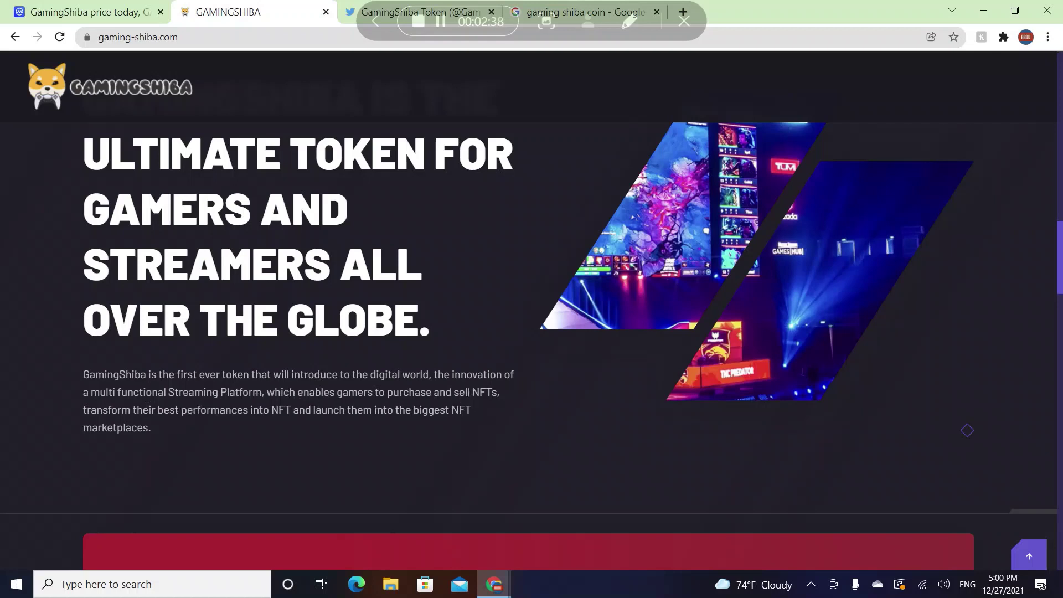
pyautogui.scroll(-1, 296, 405)
pyautogui.scroll(-4, 297, 404)
pyautogui.scroll(-2, 297, 405)
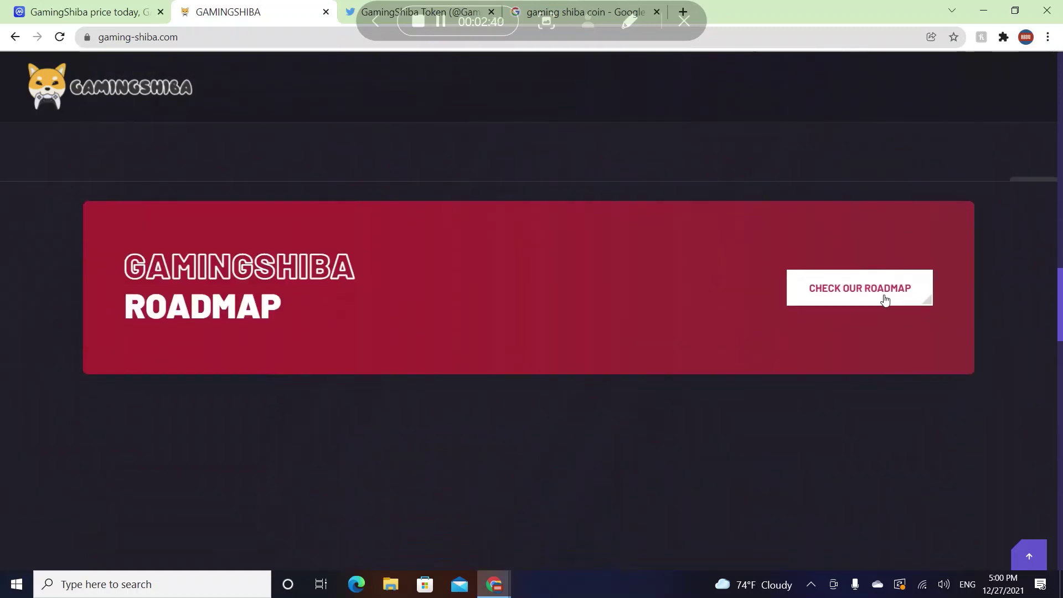
pyautogui.scroll(-5, 782, 370)
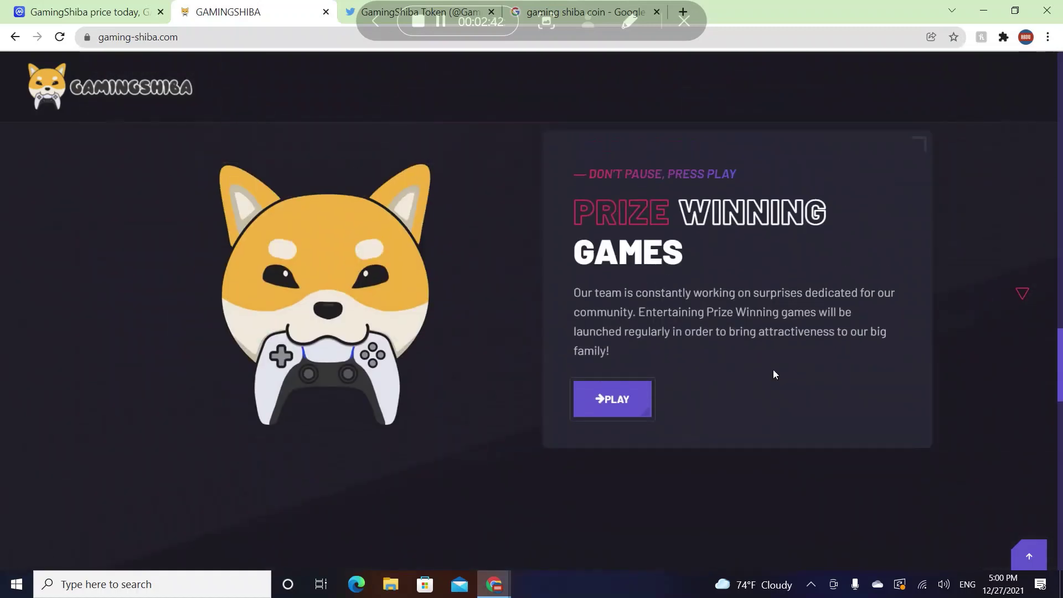
# Follow the play-prize-games link, then go back to the GamingShiba homepage.
pyautogui.click(619, 399)
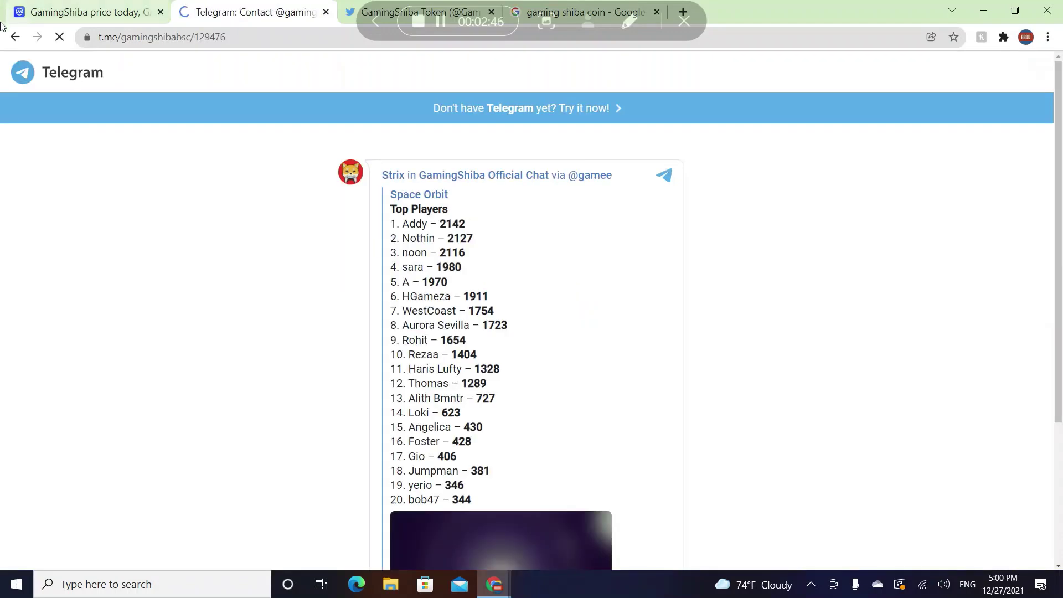
pyautogui.click(13, 37)
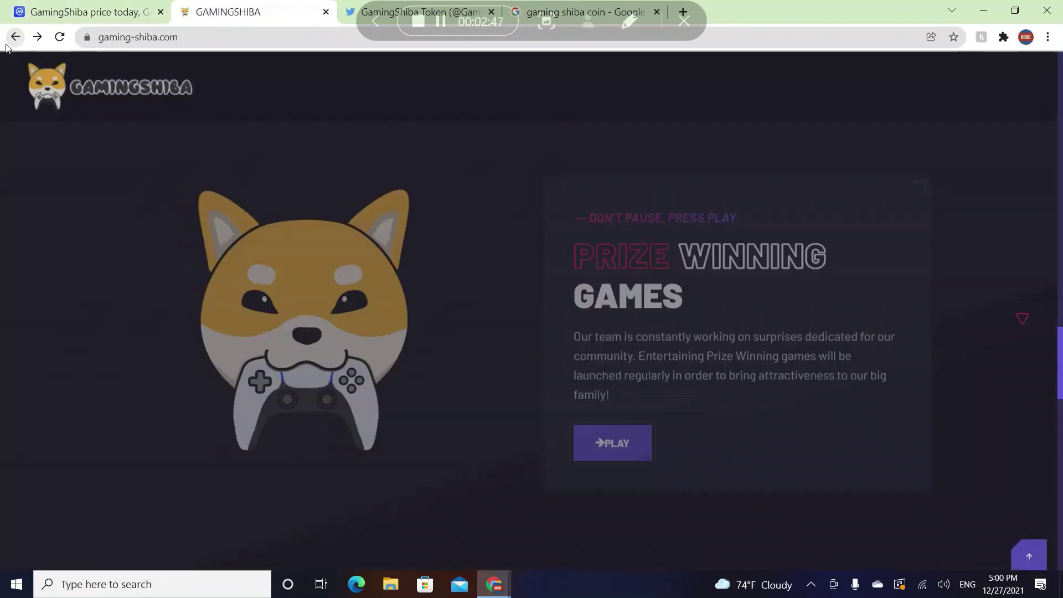
pyautogui.scroll(-3, 388, 331)
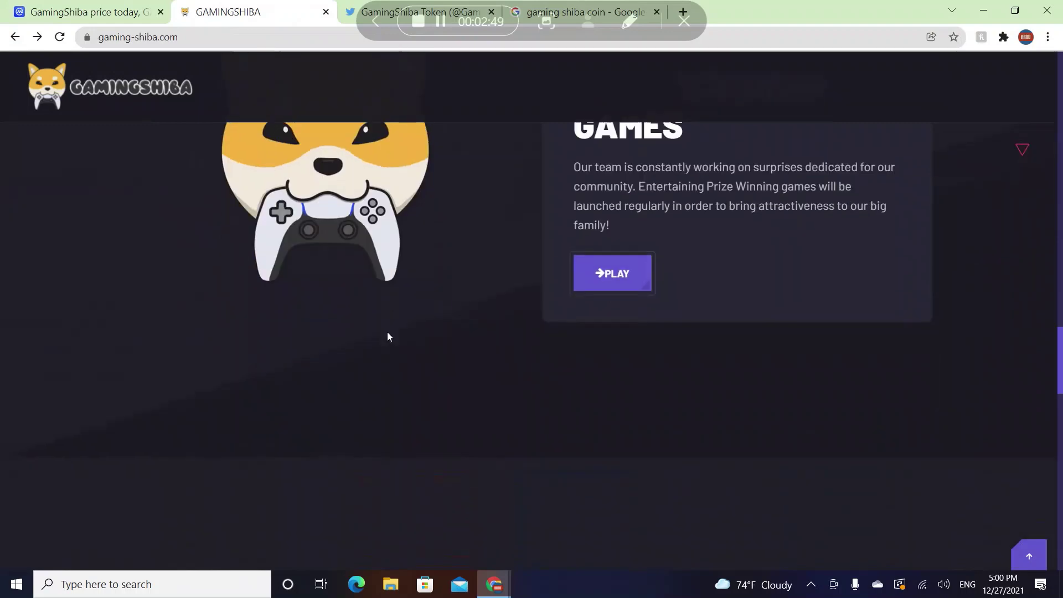
pyautogui.scroll(-4, 387, 332)
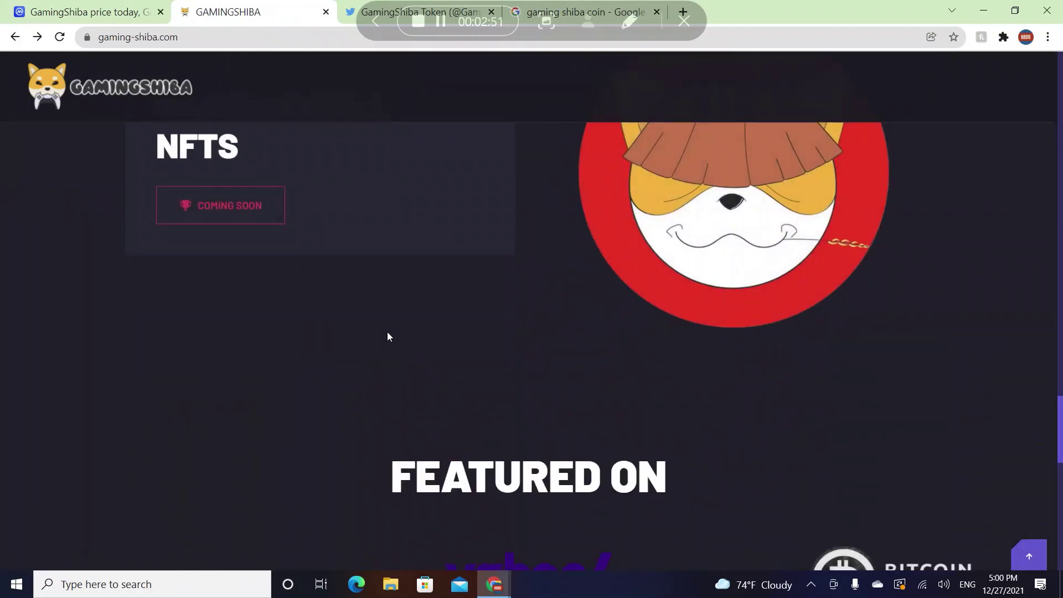
pyautogui.scroll(-3, 388, 332)
pyautogui.scroll(-2, 387, 332)
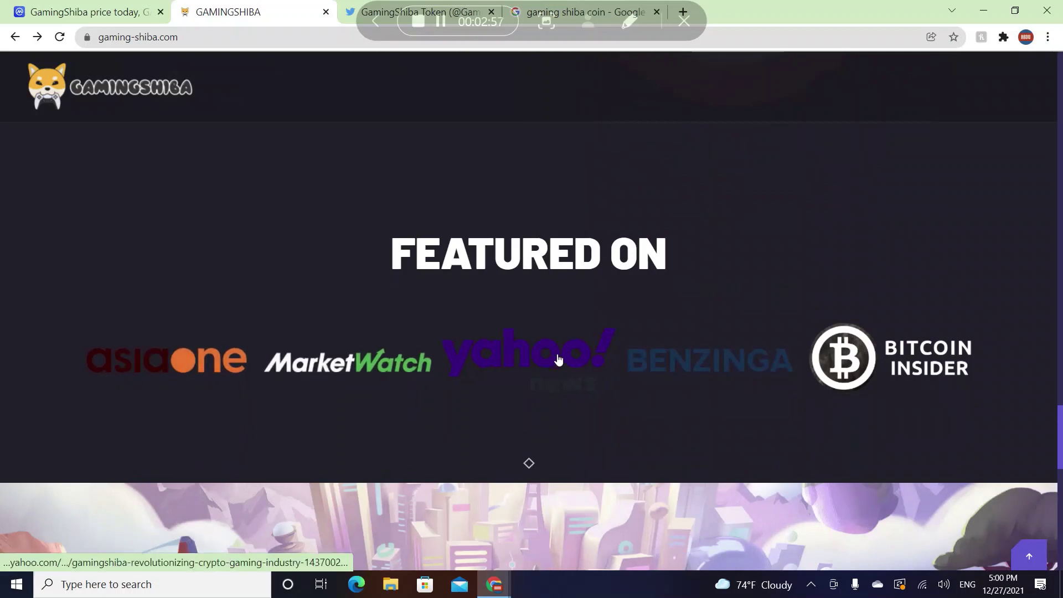
pyautogui.scroll(-4, 864, 370)
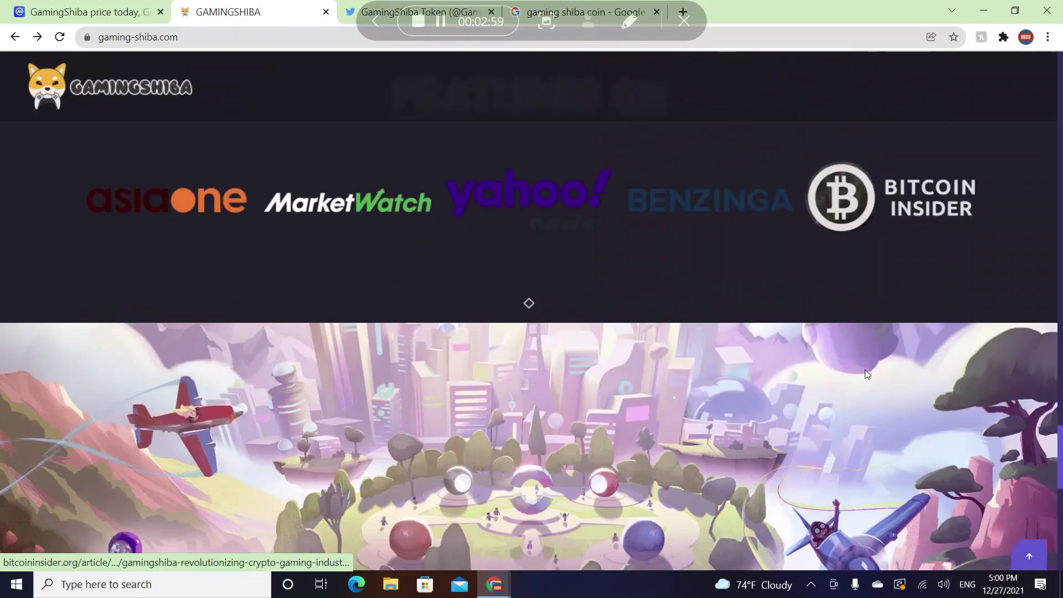
pyautogui.scroll(-8, 865, 370)
pyautogui.scroll(3, 865, 370)
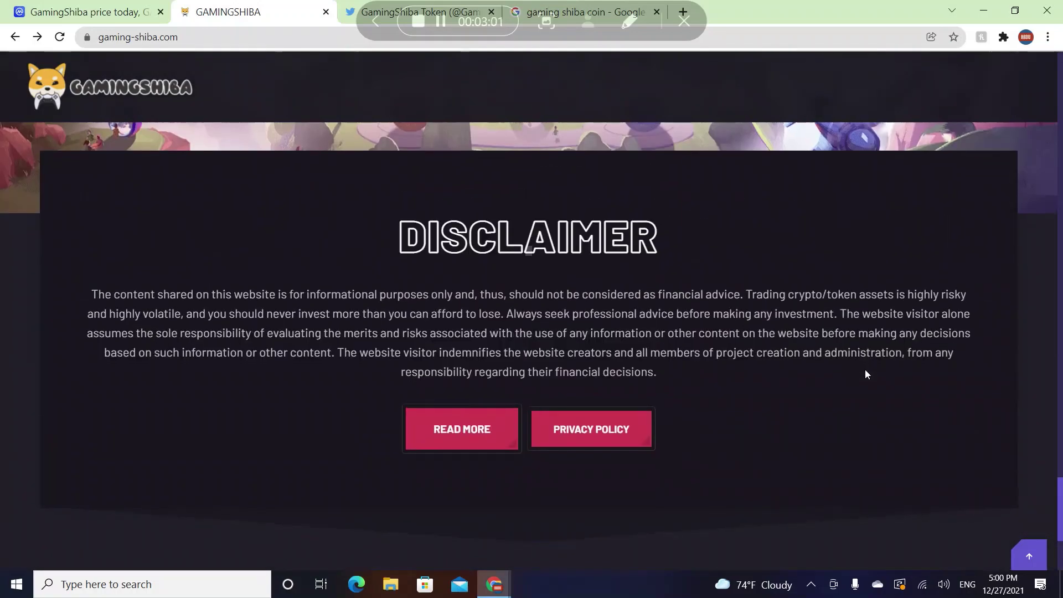
pyautogui.scroll(-3, 865, 370)
pyautogui.scroll(3, 865, 370)
pyautogui.scroll(8, 865, 370)
pyautogui.scroll(8, 864, 370)
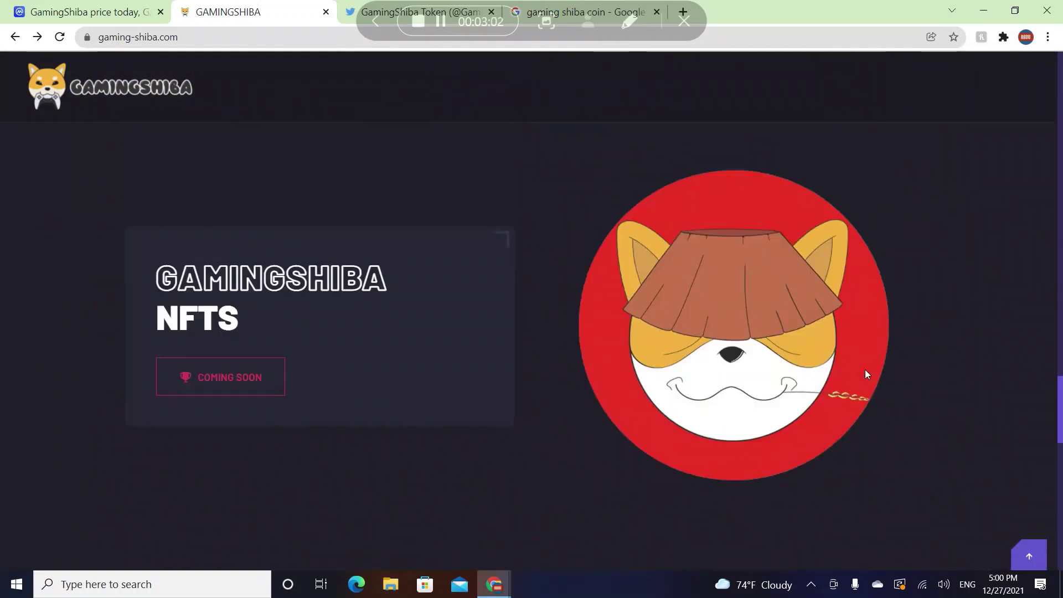
pyautogui.scroll(6, 865, 369)
pyautogui.scroll(6, 866, 370)
pyautogui.scroll(4, 865, 370)
pyautogui.scroll(-1, 866, 369)
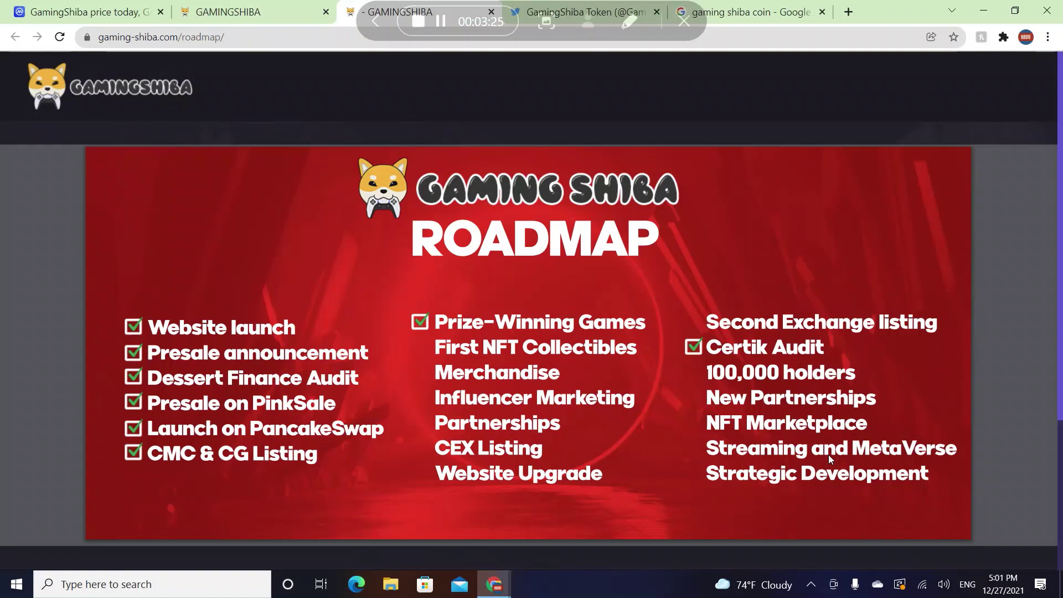
pyautogui.scroll(-1, 828, 455)
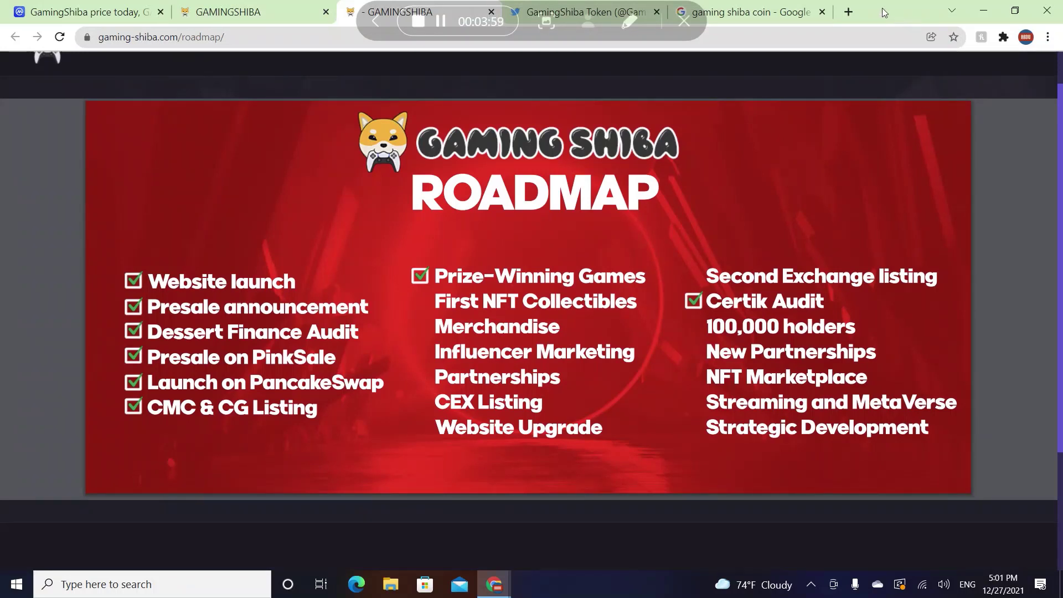
# Back on CoinMarketCap, change GamingShiba's chart from 7D to 1M and read a price point.
pyautogui.click(228, 12)
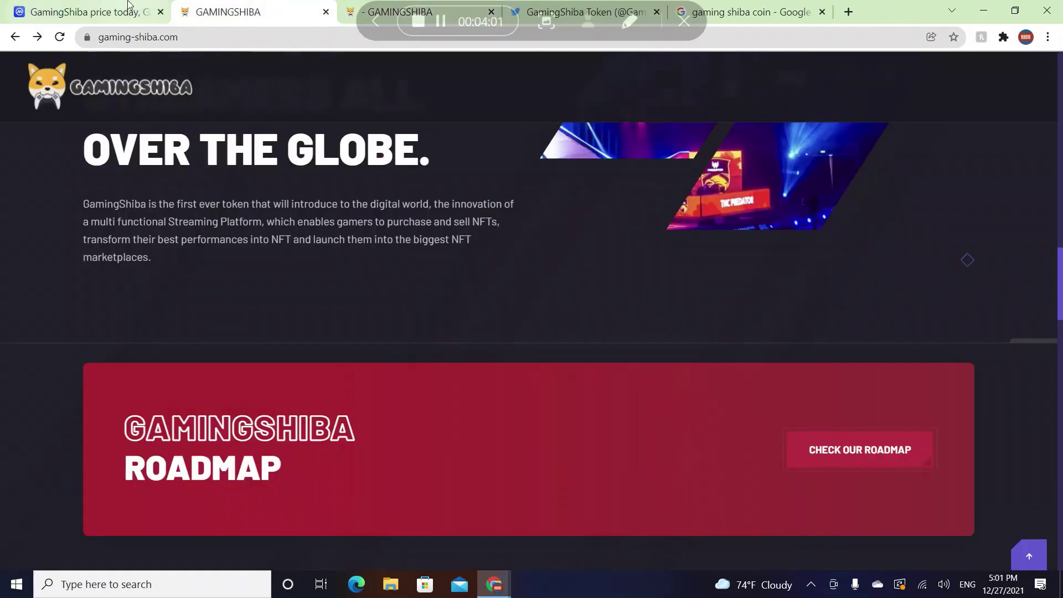
pyautogui.click(83, 12)
pyautogui.scroll(4, 249, 250)
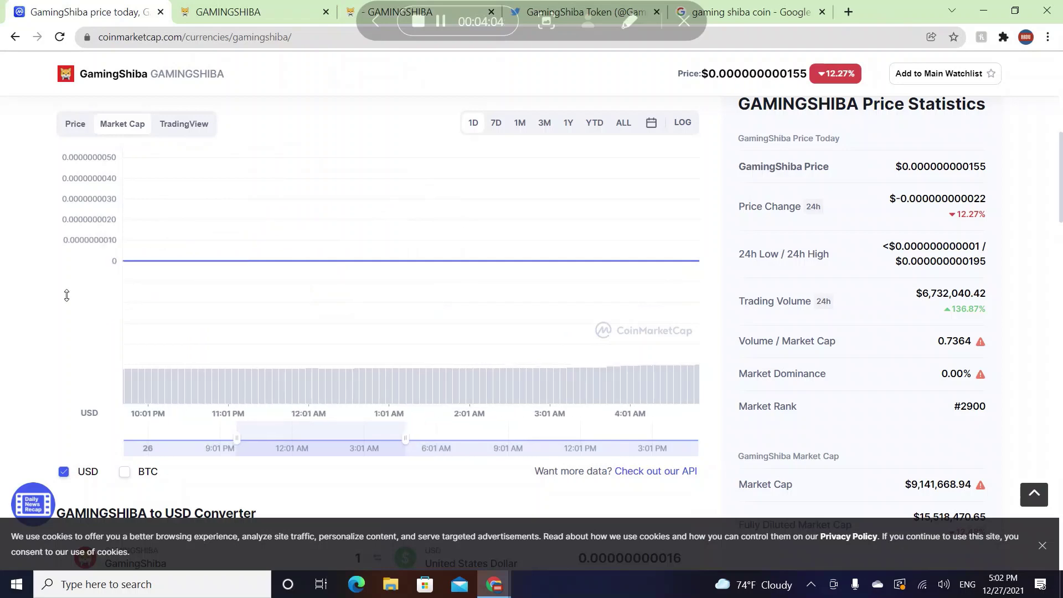
pyautogui.scroll(2, 250, 250)
pyautogui.scroll(5, 2, 340)
pyautogui.scroll(5, 17, 249)
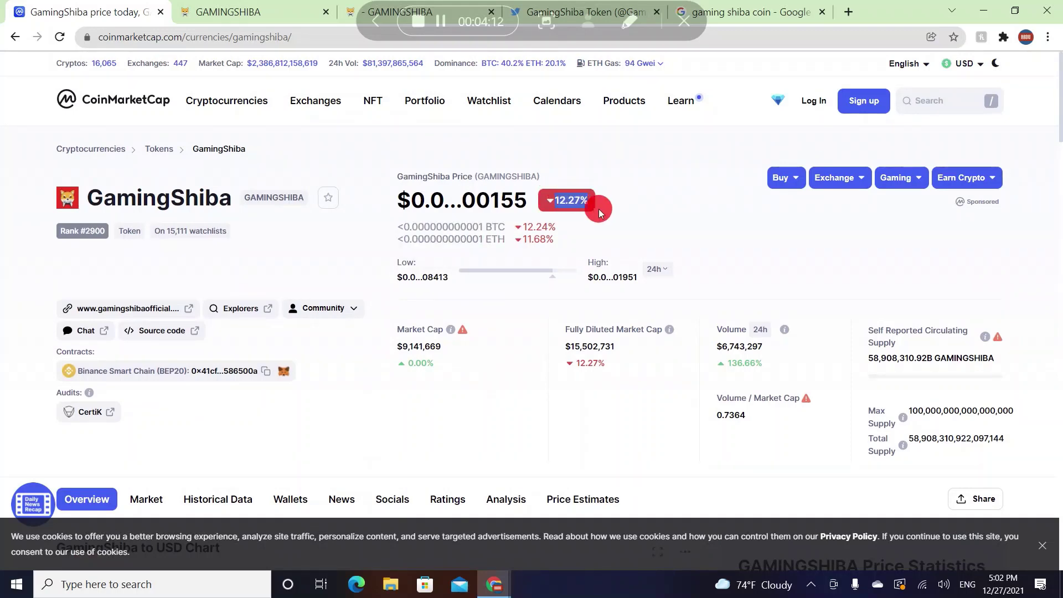
pyautogui.scroll(-5, 600, 214)
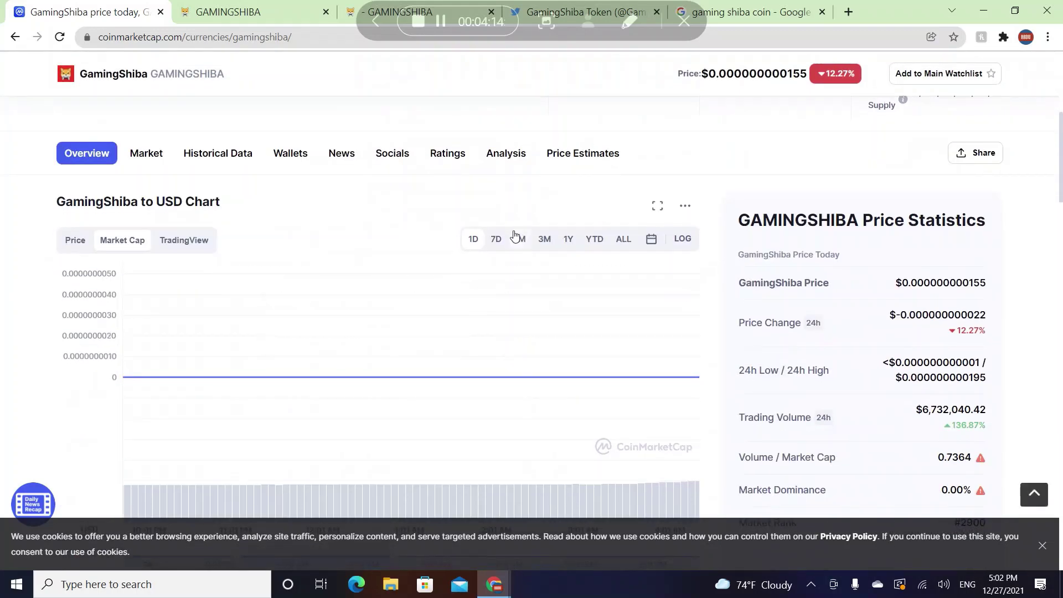
pyautogui.click(520, 241)
pyautogui.click(494, 242)
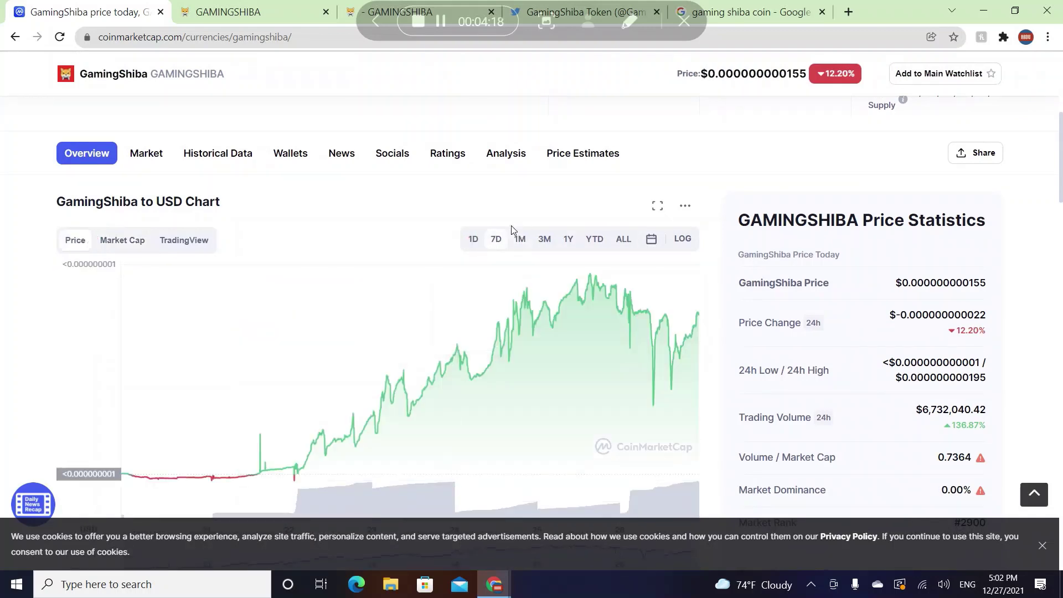
pyautogui.click(520, 238)
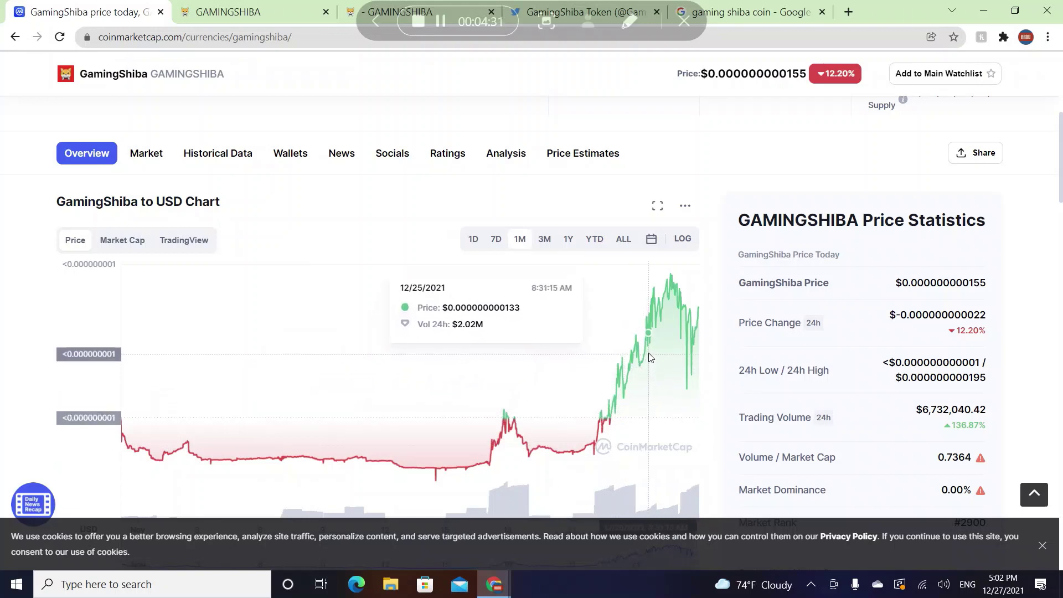
pyautogui.click(610, 393)
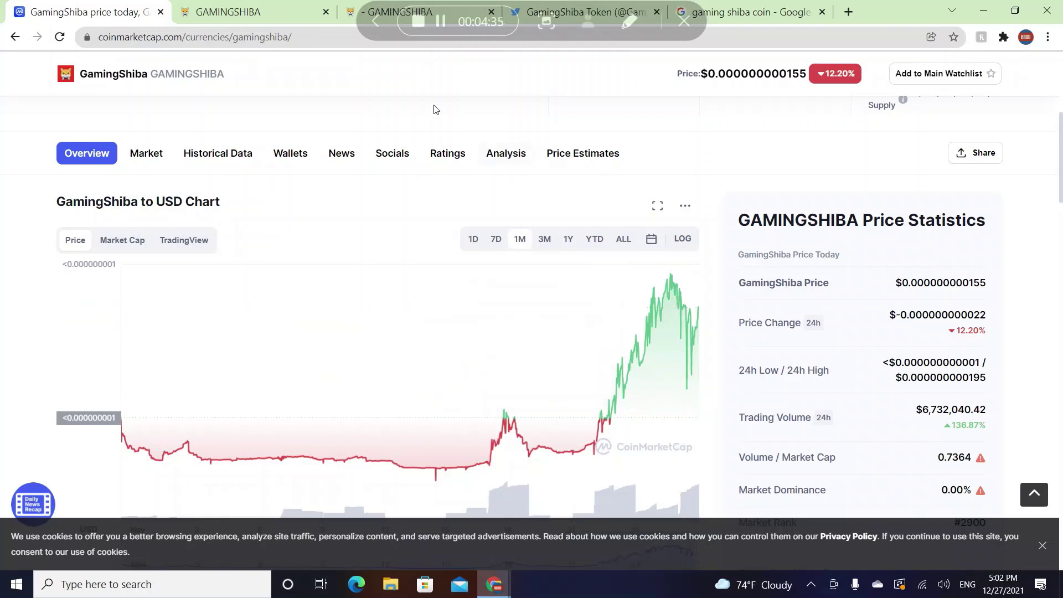
# Close the GAMINGSHIBA home tab, keep the roadmap tab, and switch to the Twitter profile.
pyautogui.click(249, 12)
pyautogui.click(399, 12)
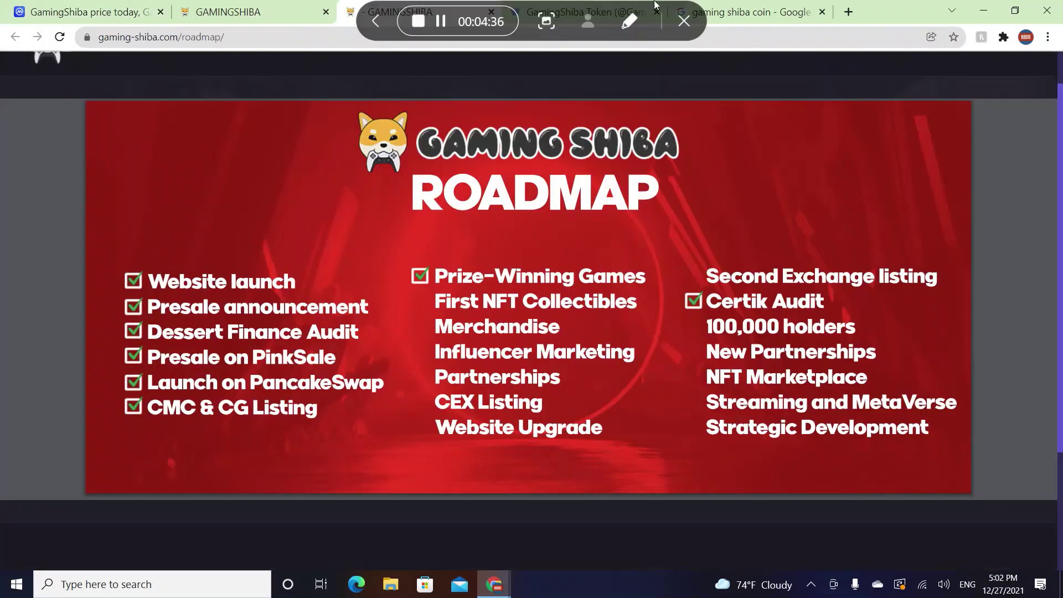
pyautogui.click(249, 11)
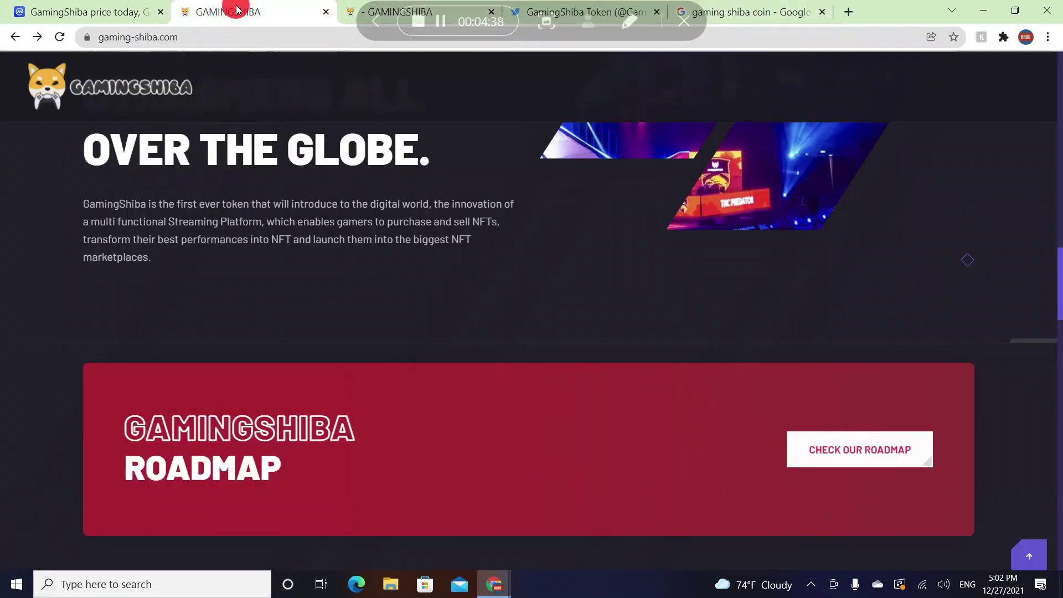
pyautogui.click(324, 12)
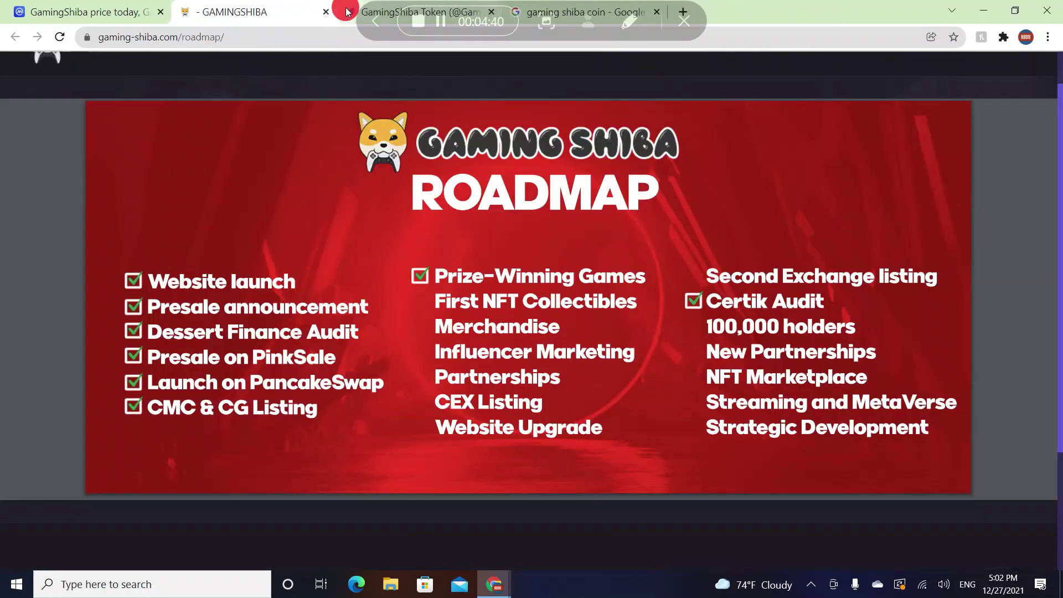
pyautogui.click(357, 12)
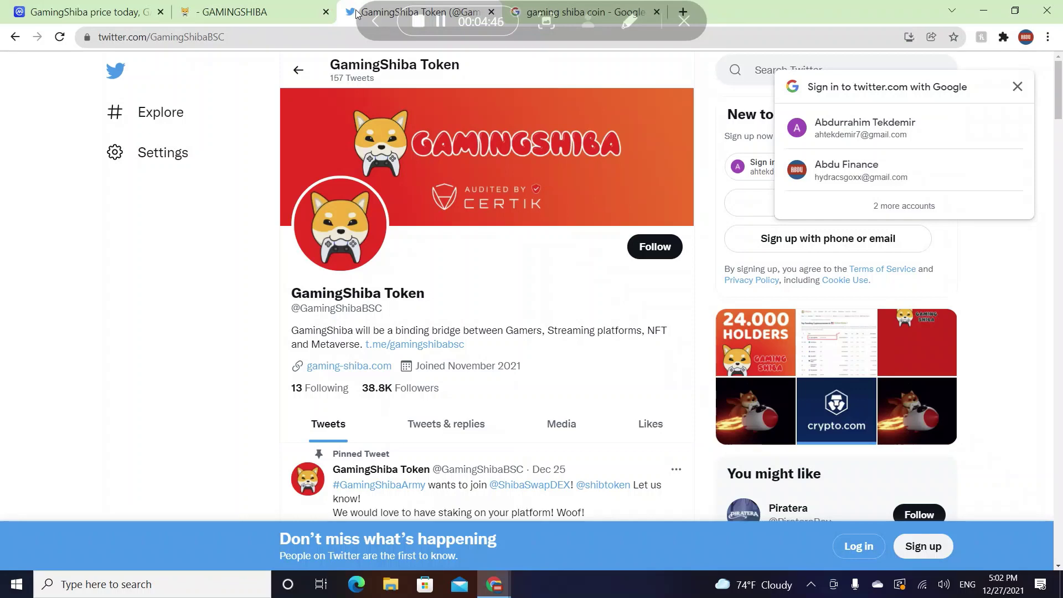
pyautogui.scroll(-2, 419, 455)
pyautogui.scroll(-2, 419, 456)
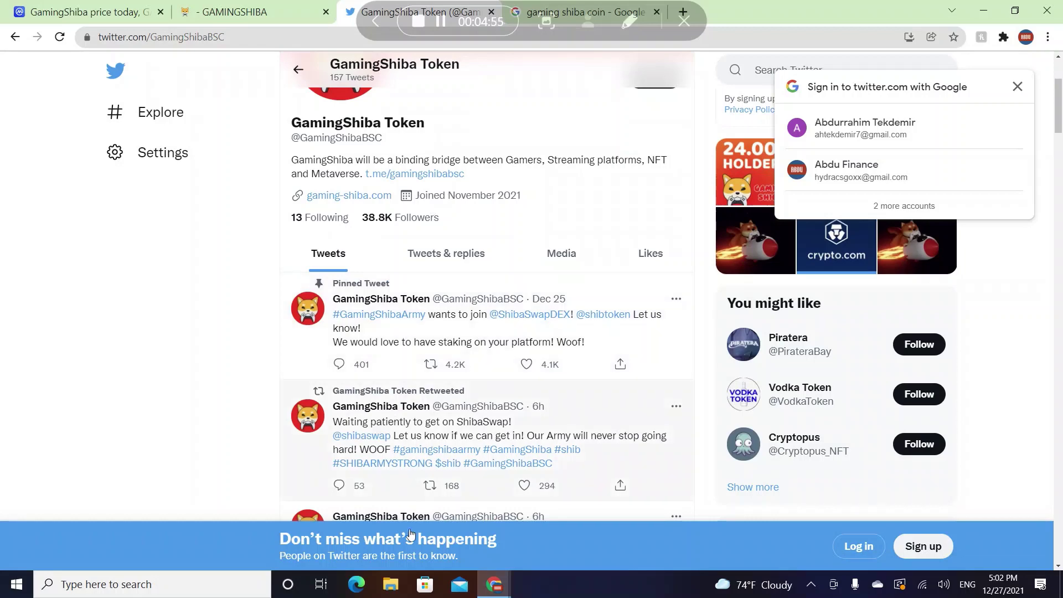
pyautogui.scroll(-2, 407, 423)
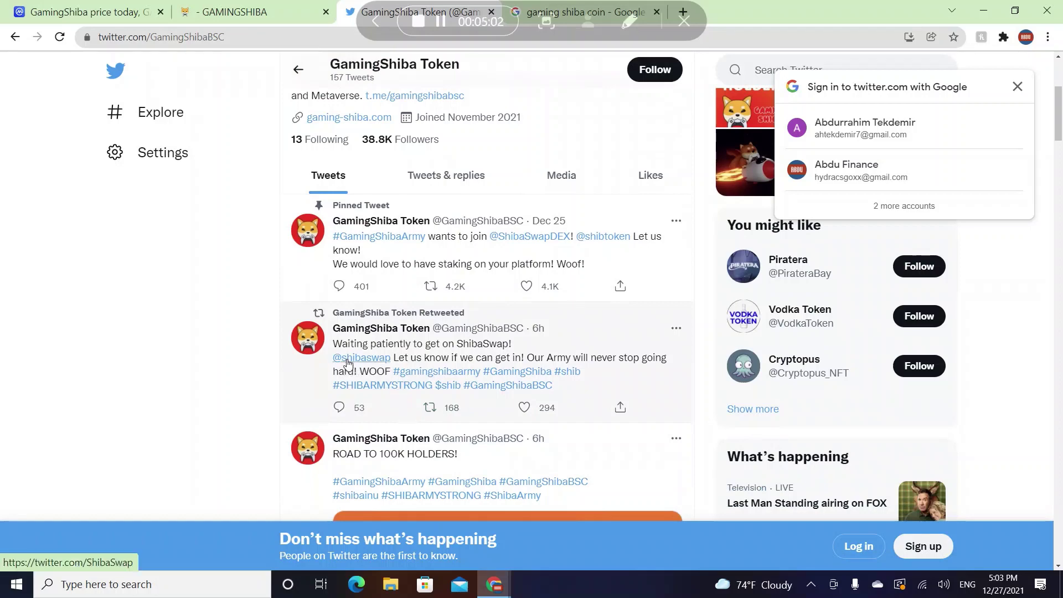
pyautogui.moveTo(362, 358)
pyautogui.scroll(-3, 348, 363)
pyautogui.scroll(-3, 348, 363)
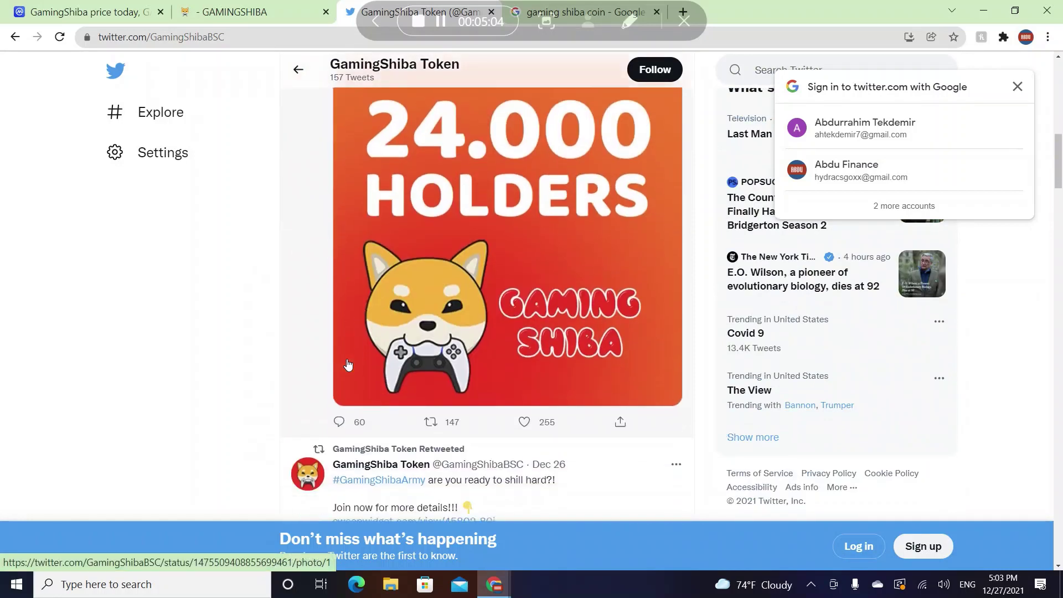
pyautogui.scroll(-2, 347, 363)
pyautogui.scroll(-3, 348, 364)
pyautogui.scroll(-3, 347, 363)
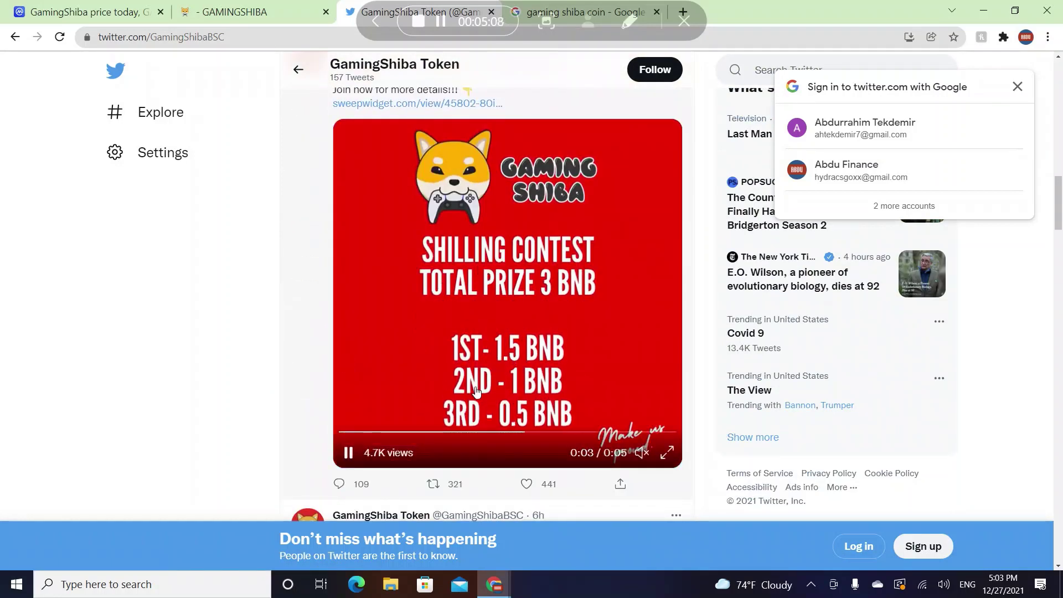
pyautogui.scroll(-1, 477, 391)
pyautogui.scroll(-2, 477, 392)
pyautogui.scroll(-2, 477, 392)
pyautogui.scroll(-2, 477, 391)
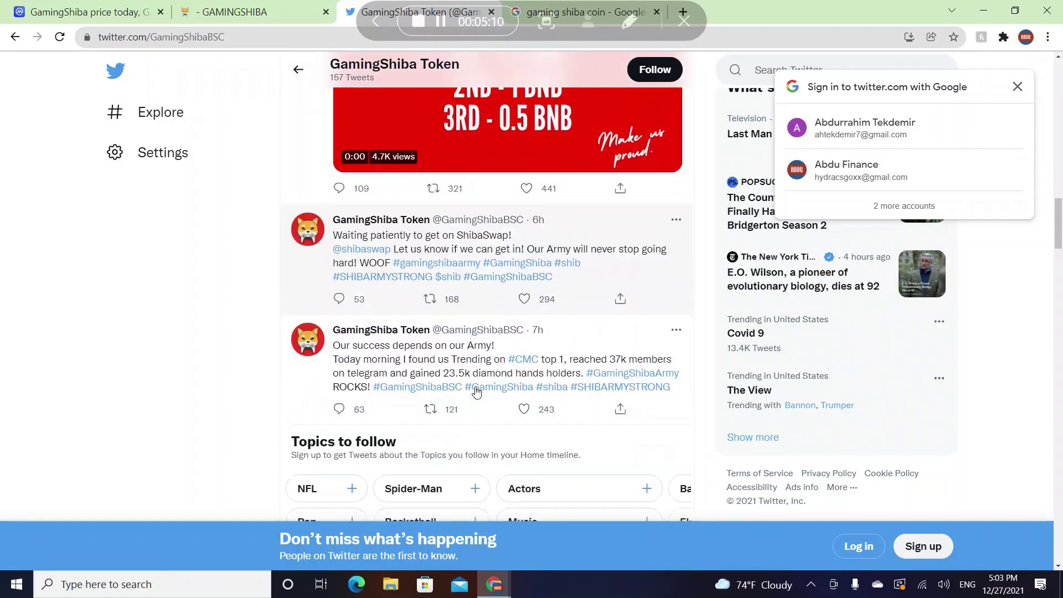
pyautogui.scroll(-3, 477, 391)
pyautogui.scroll(-3, 477, 391)
pyautogui.scroll(-2, 477, 392)
pyautogui.scroll(-2, 477, 392)
pyautogui.scroll(-2, 477, 392)
pyautogui.scroll(-3, 477, 391)
pyautogui.scroll(-1, 477, 392)
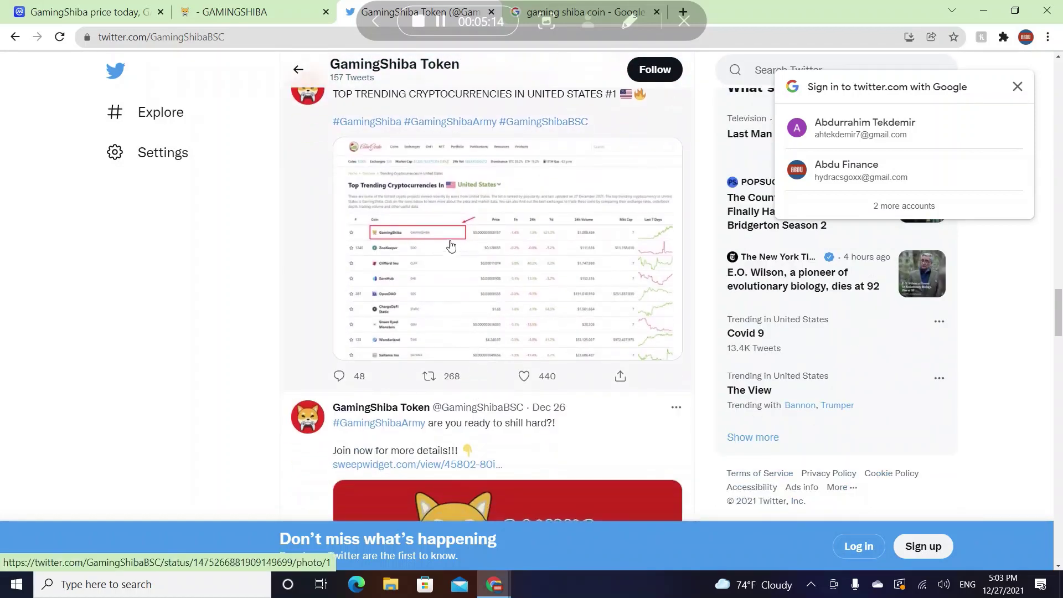
# Enlarge and close the trending-cryptocurrencies screenshot tweet, then drag the Twitter tab ahead of the roadmap.
pyautogui.click(447, 245)
pyautogui.press('Escape')
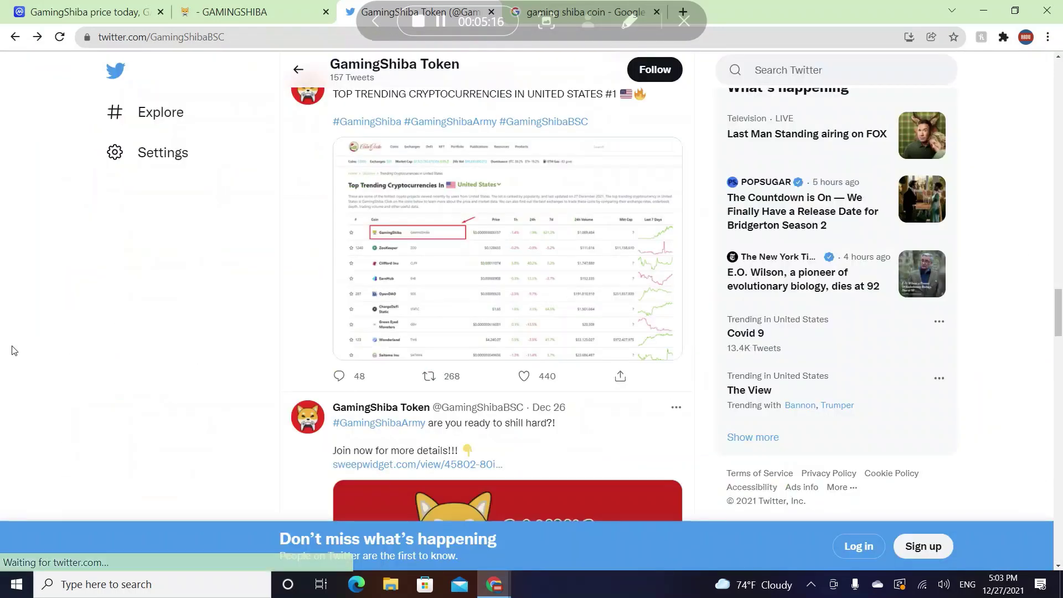
pyautogui.scroll(1, 383, 296)
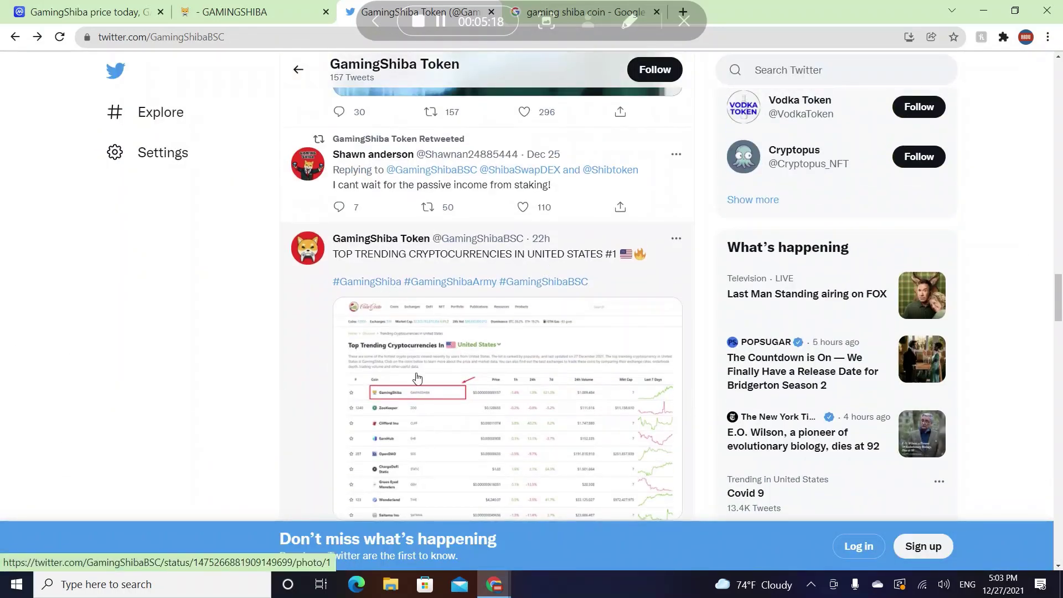
pyautogui.scroll(-5, 450, 398)
pyautogui.scroll(-5, 449, 399)
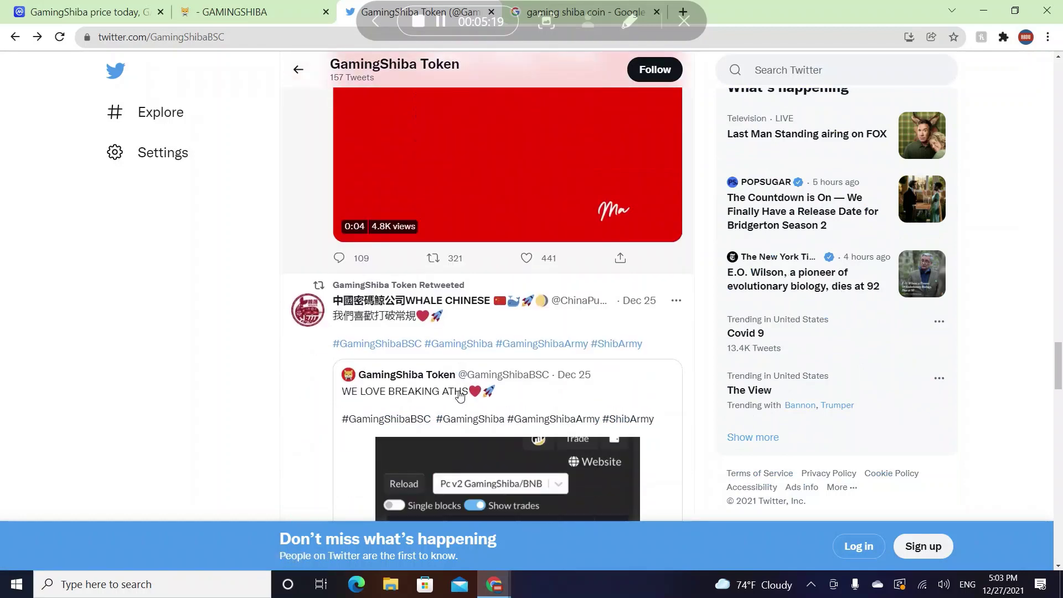
pyautogui.scroll(-3, 460, 393)
pyautogui.scroll(-4, 461, 393)
pyautogui.scroll(-5, 461, 392)
pyautogui.scroll(-4, 460, 392)
pyautogui.scroll(-4, 460, 393)
pyautogui.scroll(-1, 461, 396)
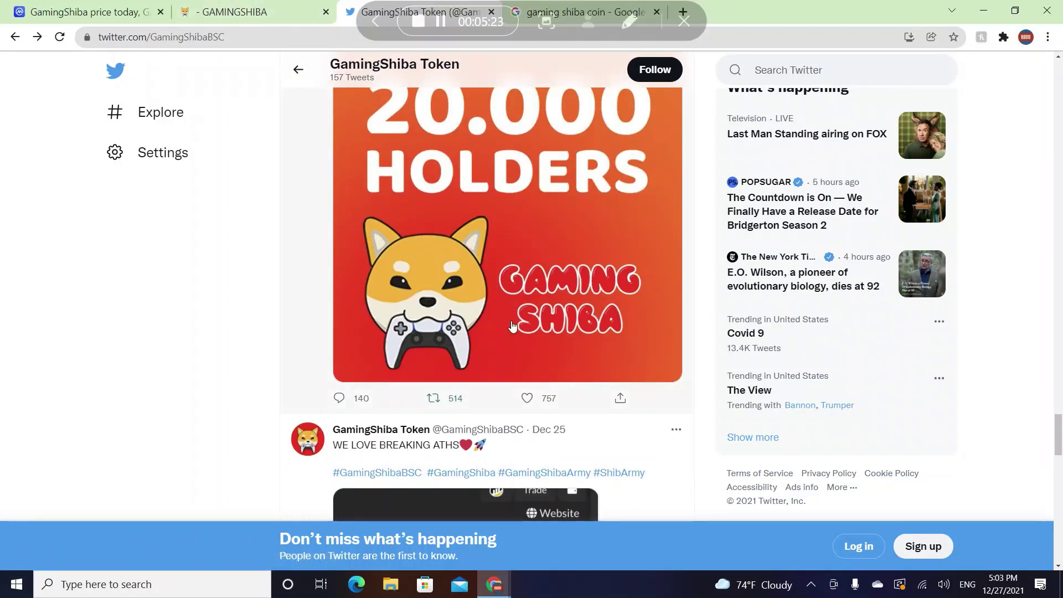
pyautogui.scroll(-5, 512, 305)
pyautogui.scroll(-5, 512, 305)
pyautogui.scroll(-5, 513, 306)
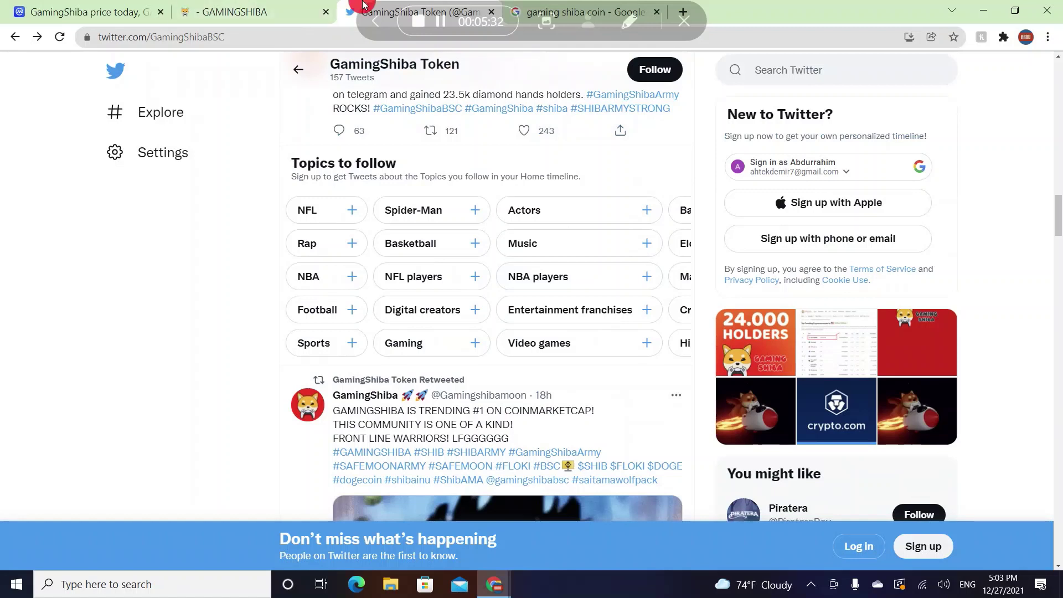
pyautogui.moveTo(369, 7); pyautogui.dragTo(249, 12)
# Close the Twitter and roadmap tabs and search Google for 'gamingshiba coin'.
pyautogui.click(326, 12)
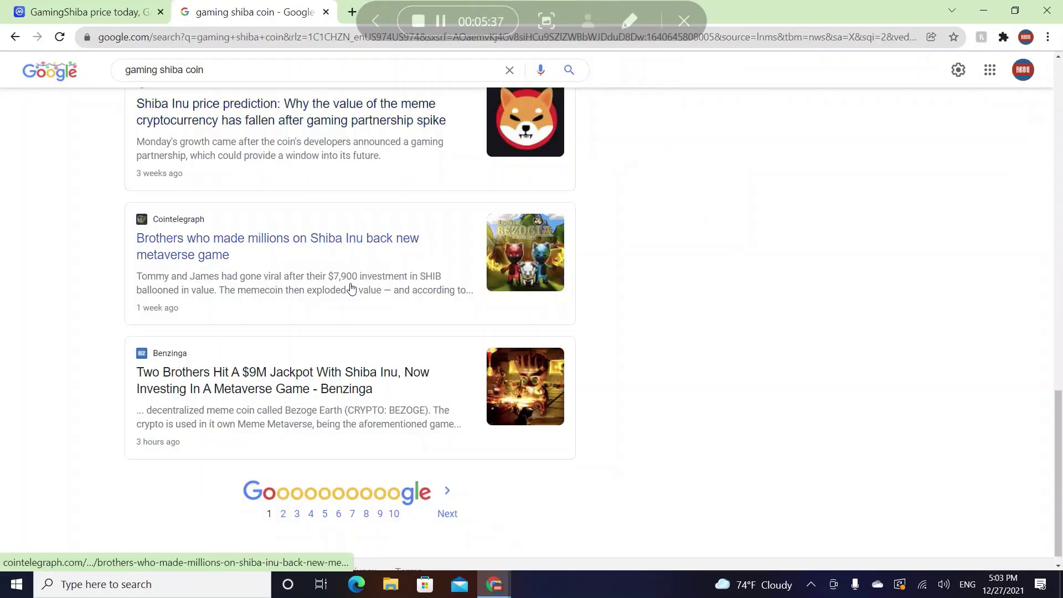
pyautogui.scroll(10, 351, 289)
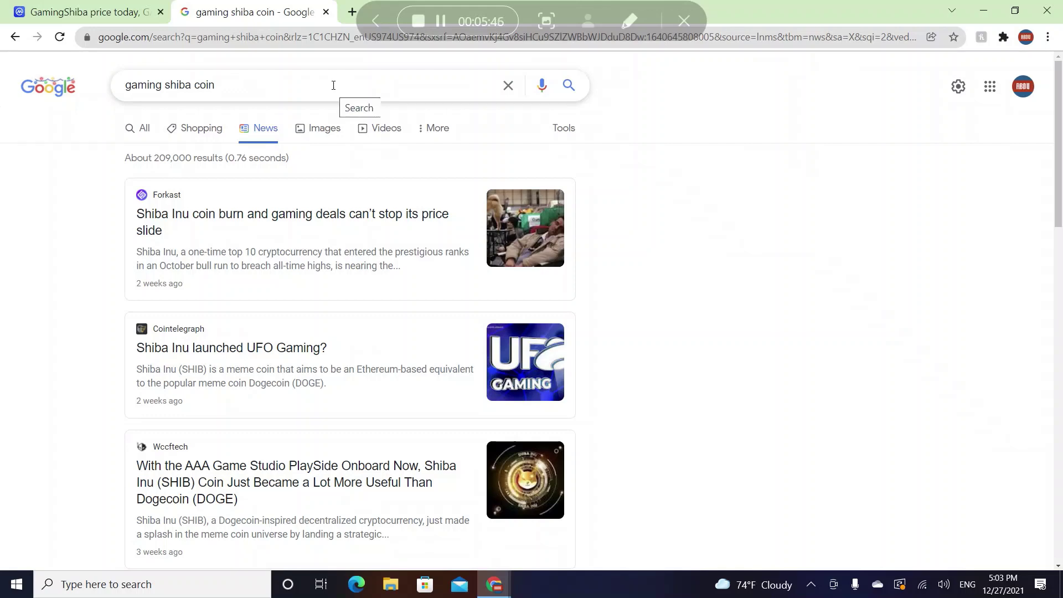
pyautogui.click(254, 39)
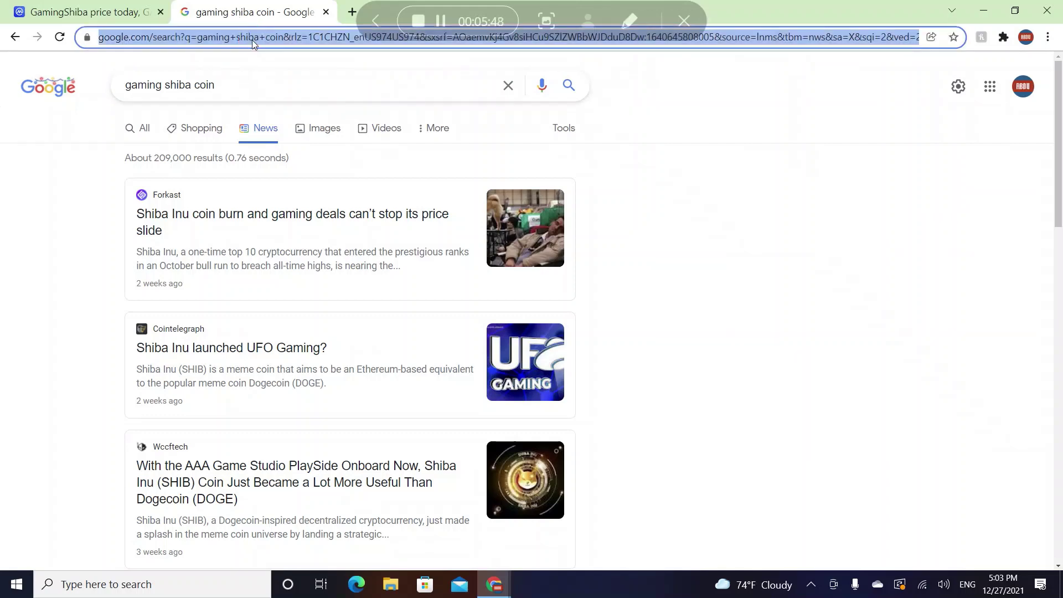
pyautogui.write('gaming')
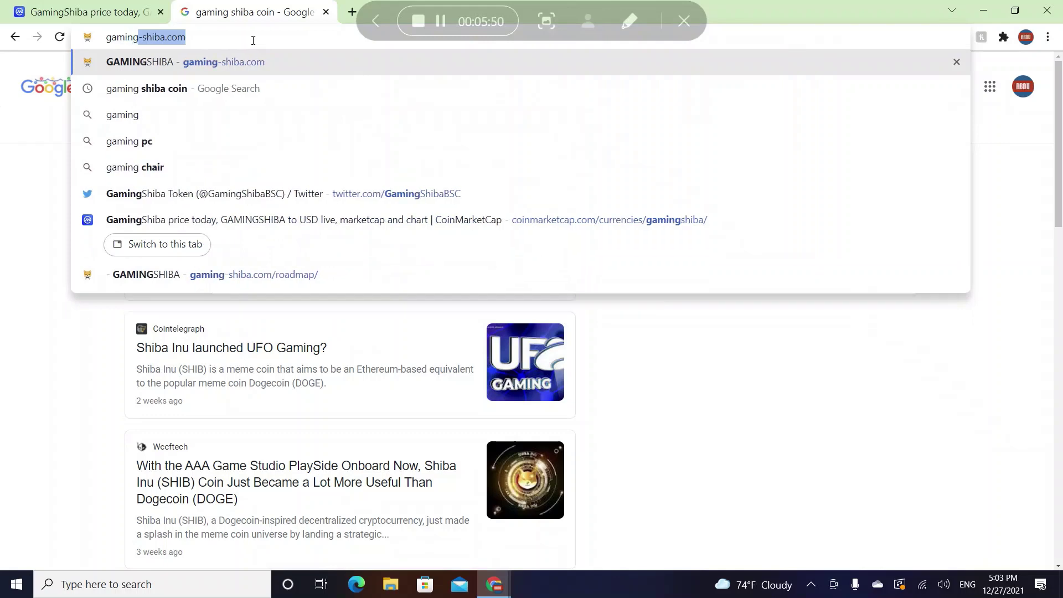
pyautogui.write('shiba coin market cap')
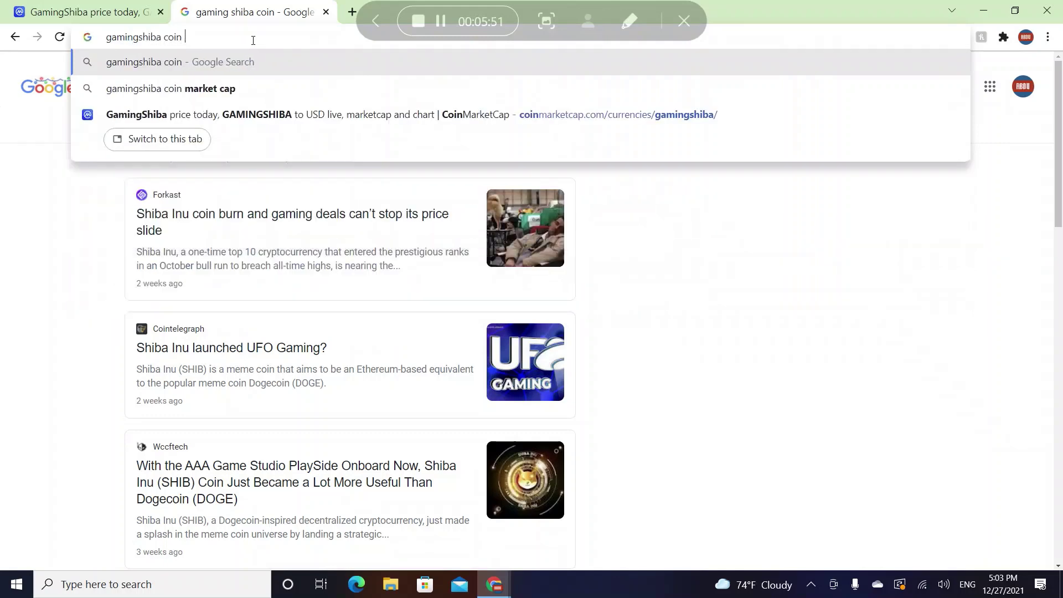
pyautogui.press('Delete')
pyautogui.press('Return')
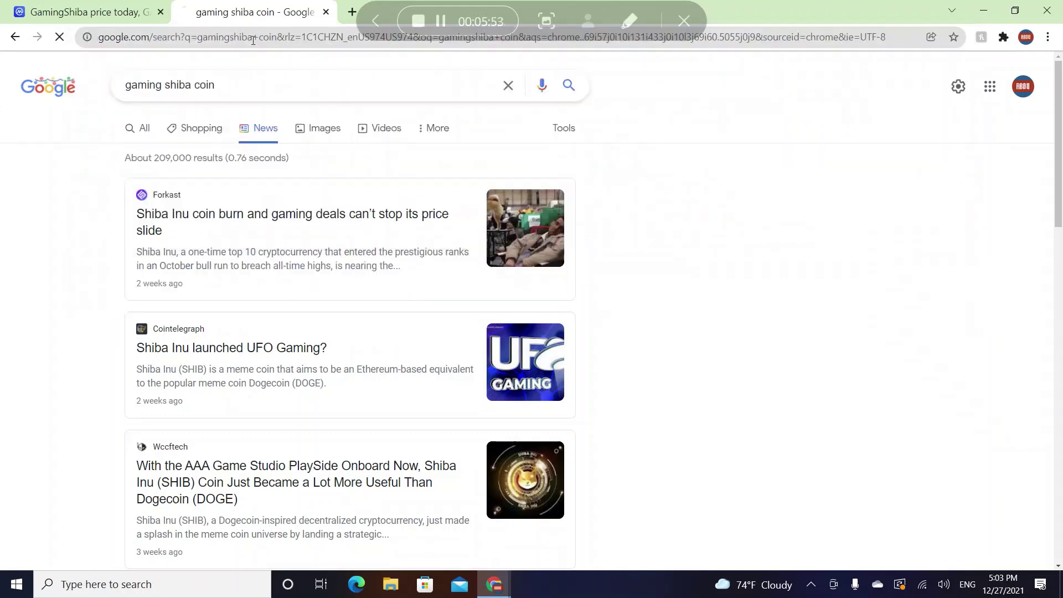
pyautogui.scroll(-3, 298, 332)
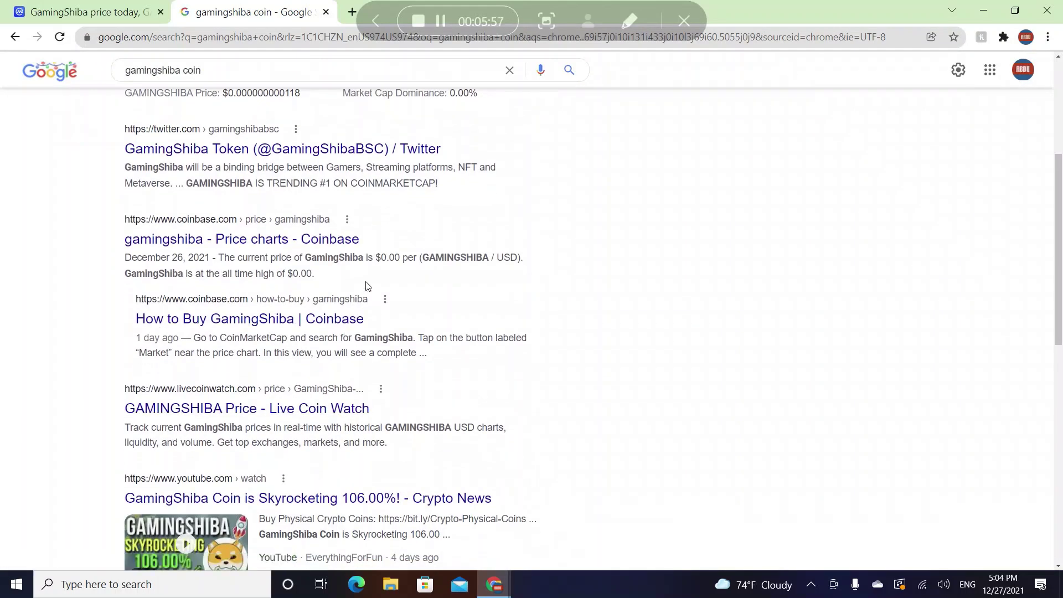
pyautogui.scroll(-3, 332, 332)
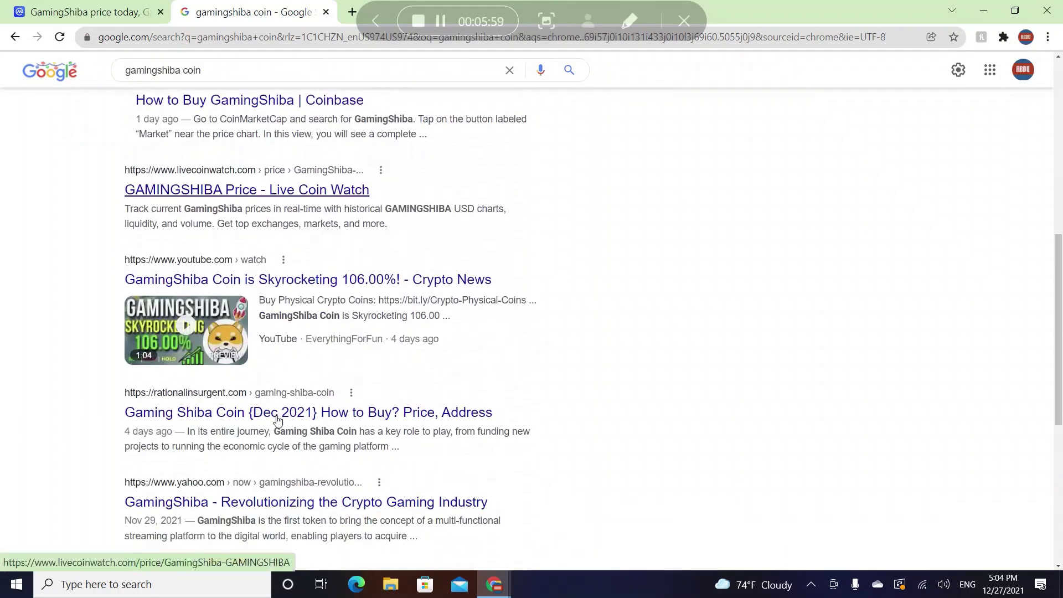
pyautogui.moveTo(187, 329)
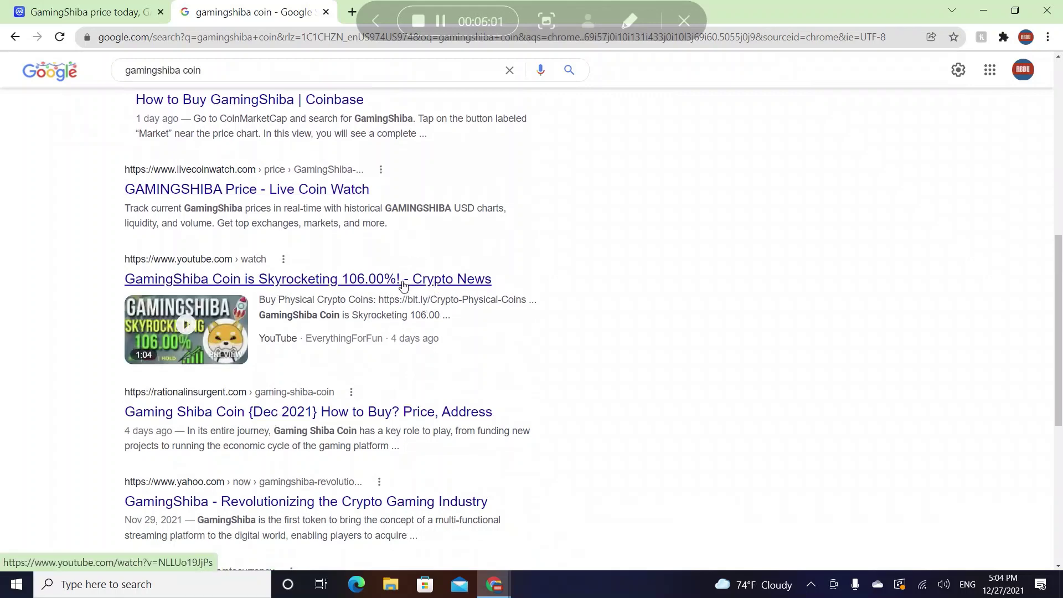
pyautogui.scroll(-2, 184, 350)
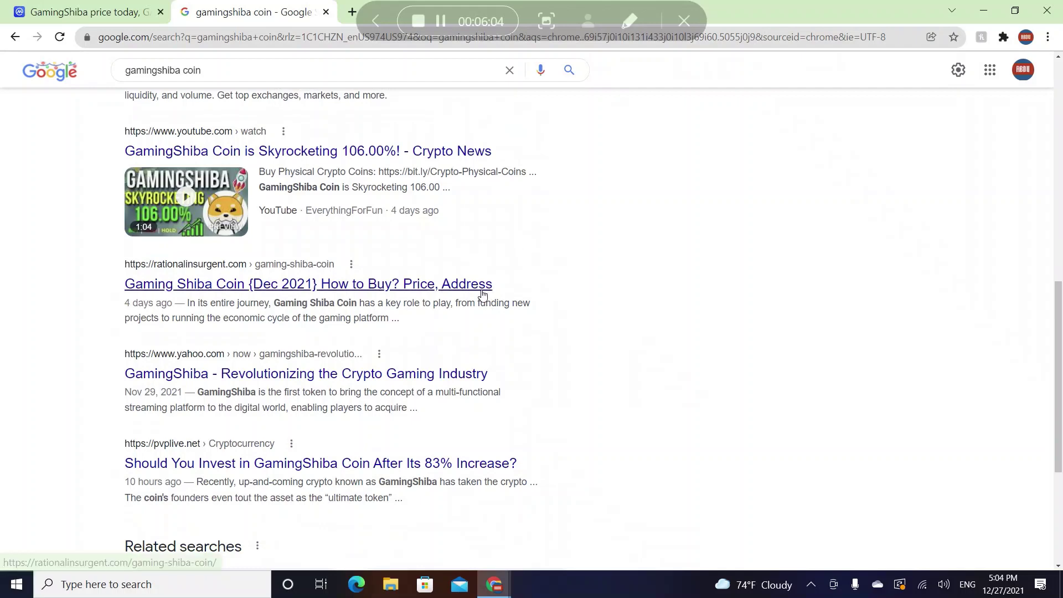
pyautogui.scroll(-1, 482, 294)
# Open the RationalInsurgent article, close the newsletter pop-up, and highlight the maximum supply figure.
pyautogui.click(443, 218)
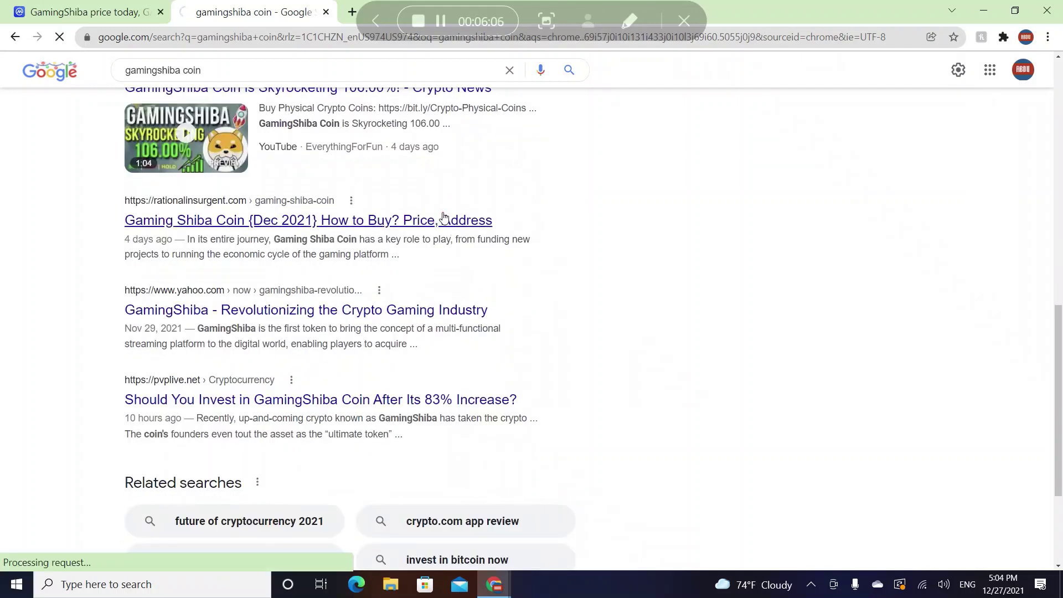
pyautogui.scroll(-1, 361, 333)
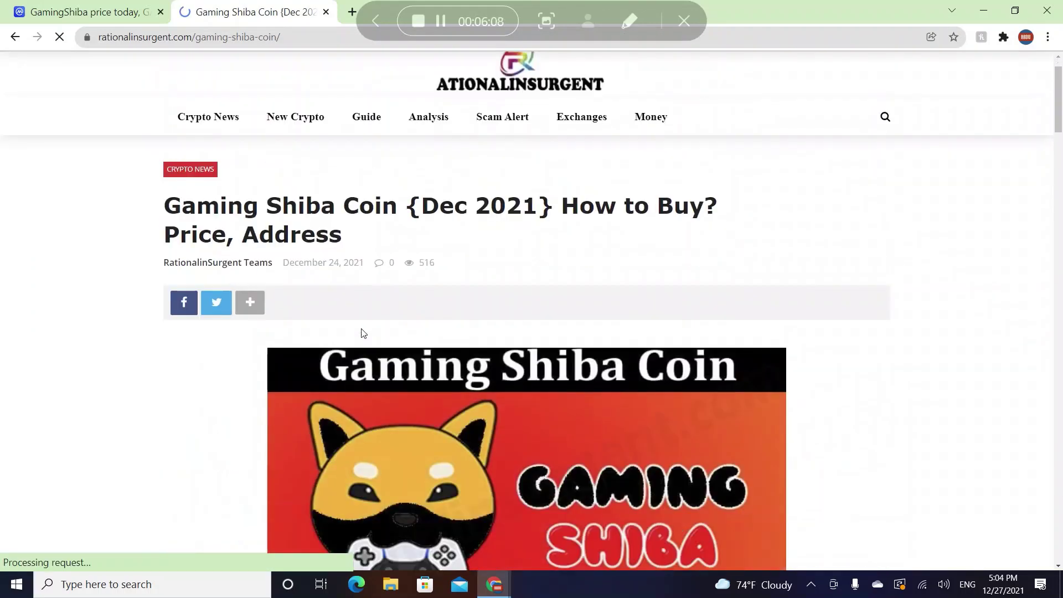
pyautogui.scroll(-8, 361, 333)
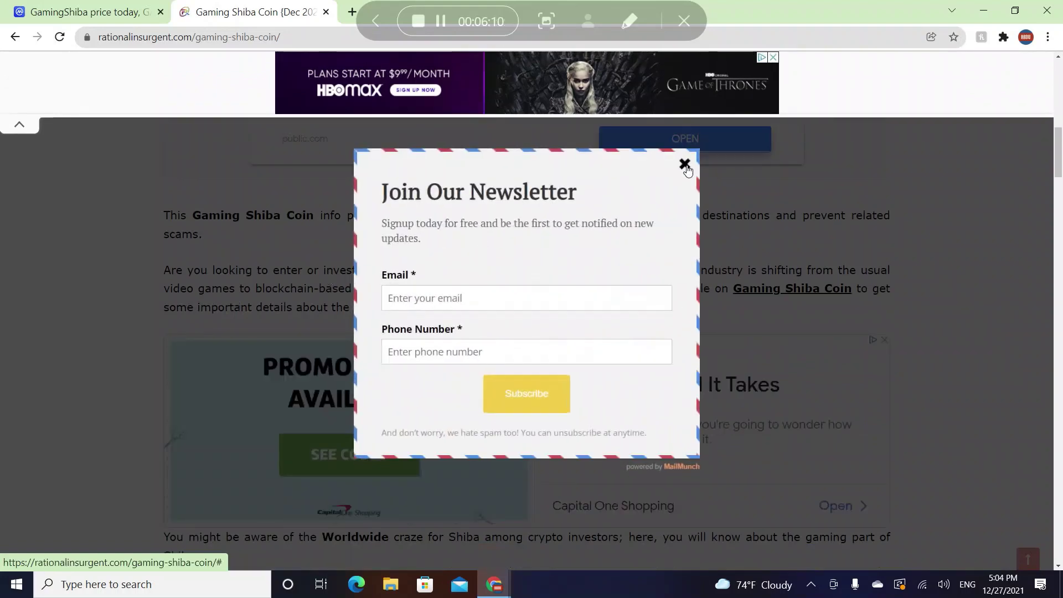
pyautogui.click(686, 165)
pyautogui.scroll(-1, 590, 280)
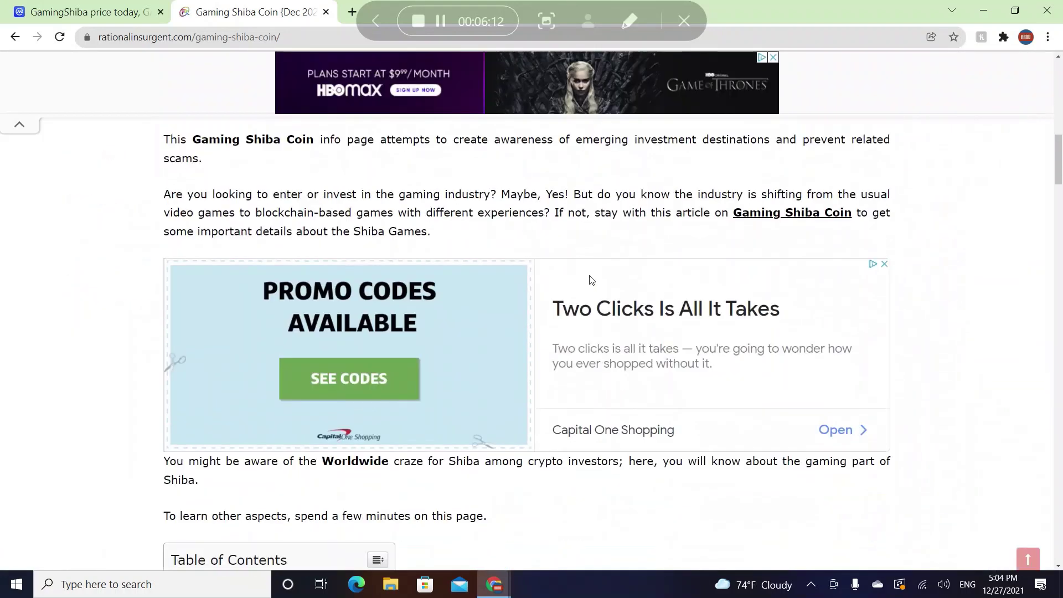
pyautogui.scroll(-8, 590, 280)
pyautogui.scroll(-5, 591, 280)
pyautogui.scroll(-3, 591, 280)
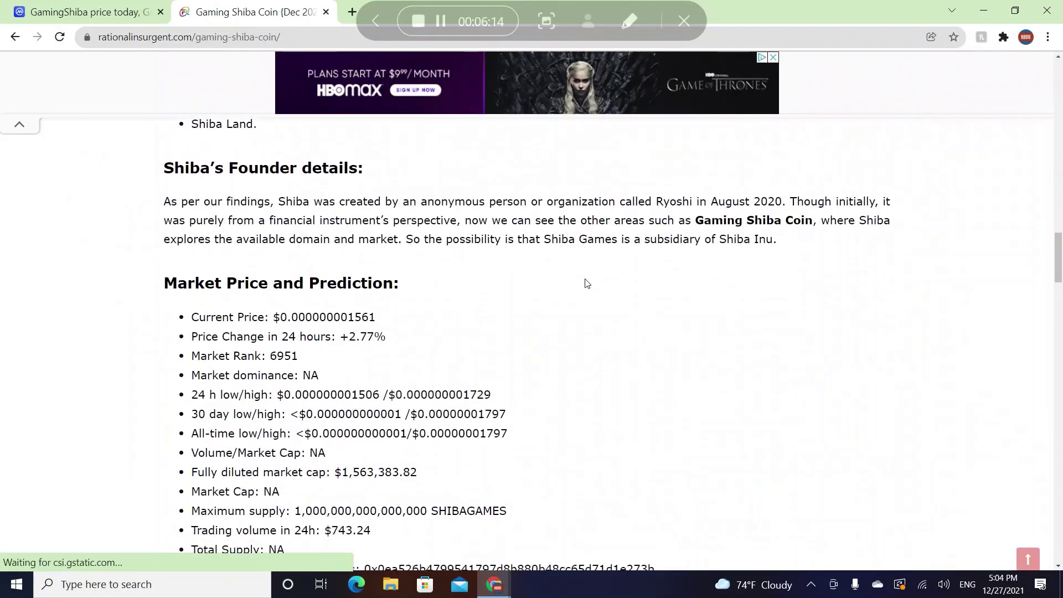
pyautogui.scroll(-1, 440, 349)
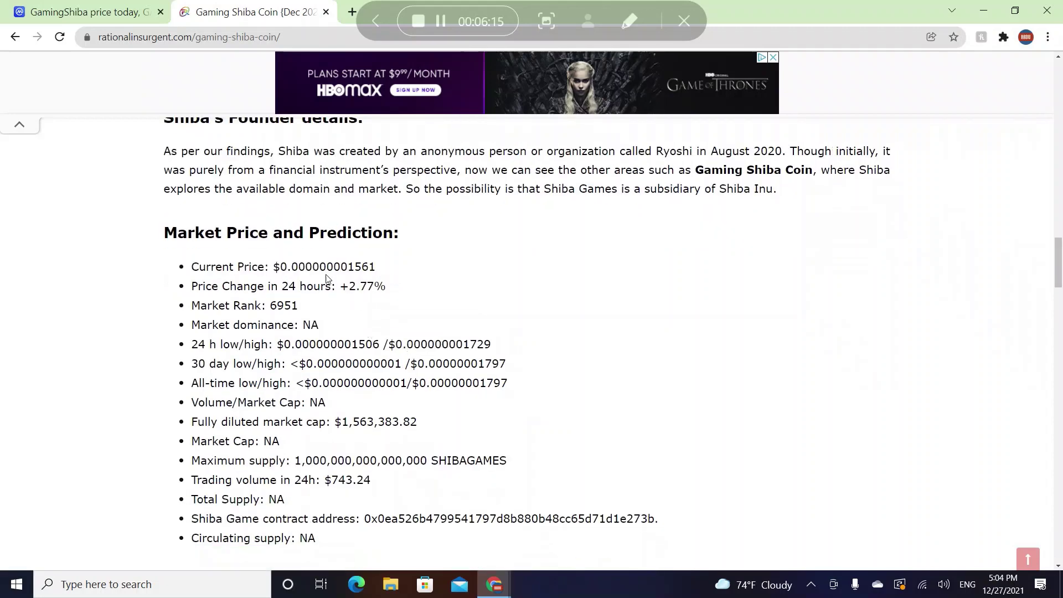
pyautogui.scroll(-1, 326, 279)
pyautogui.moveTo(302, 258); pyautogui.dragTo(270, 256)
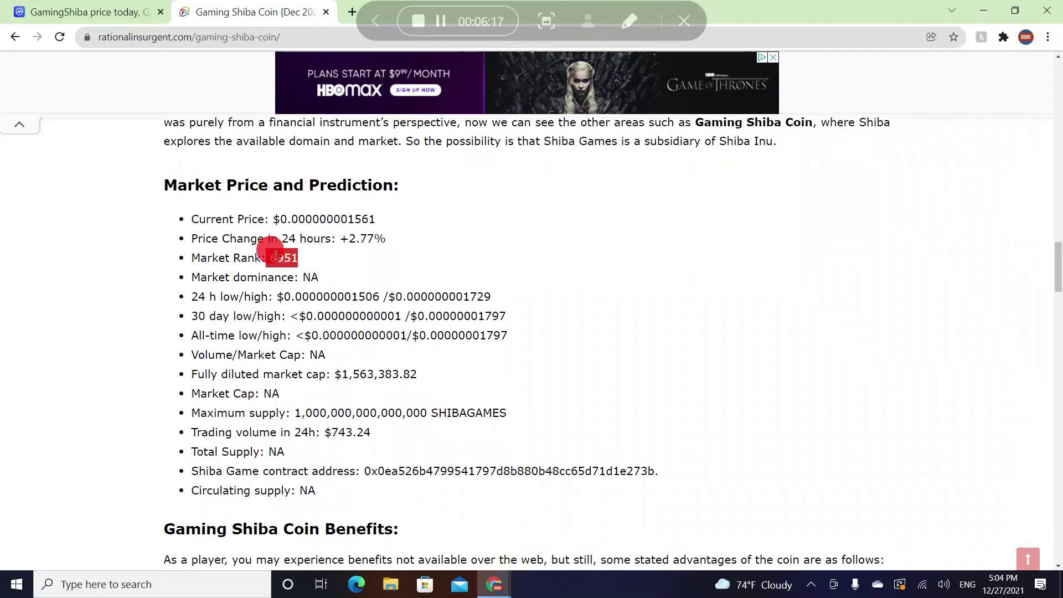
pyautogui.click(283, 258)
pyautogui.scroll(-1, 316, 258)
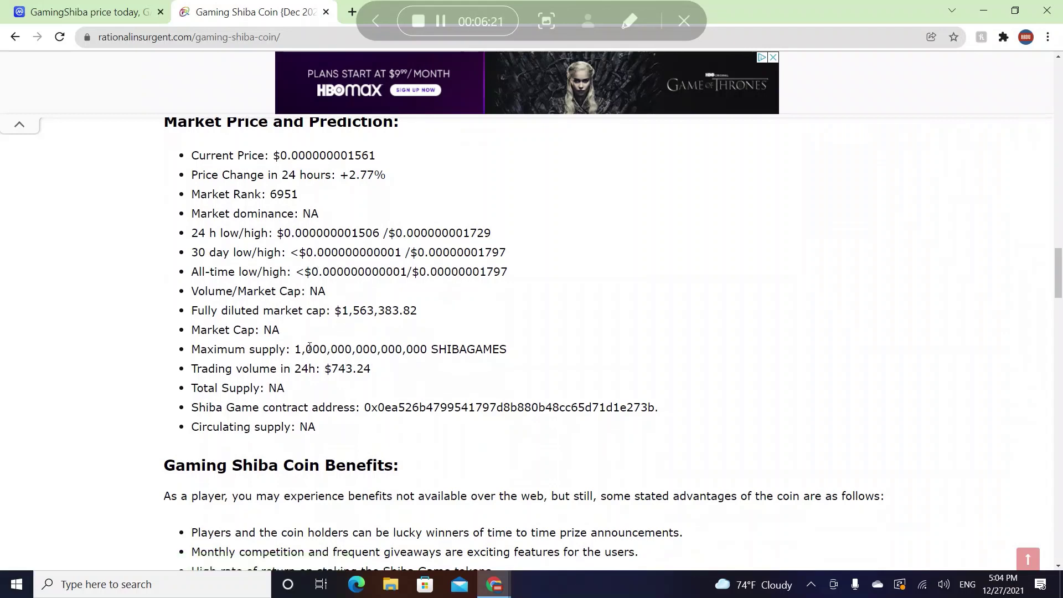
pyautogui.moveTo(296, 349)
pyautogui.mouseDown()
pyautogui.moveTo(462, 351)
pyautogui.moveTo(421, 351)
pyautogui.mouseUp()
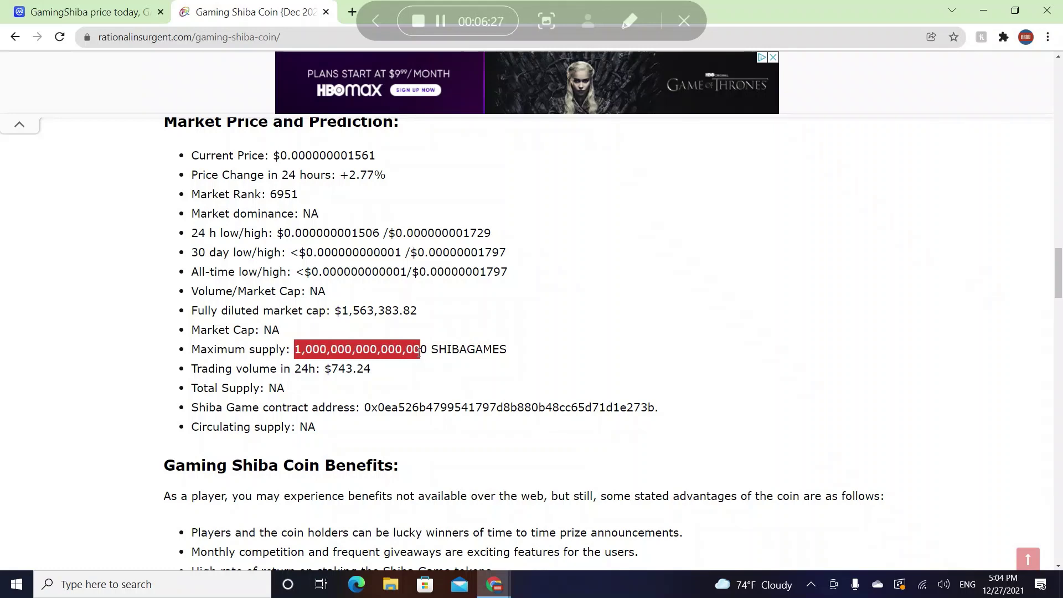
pyautogui.scroll(-4, 420, 351)
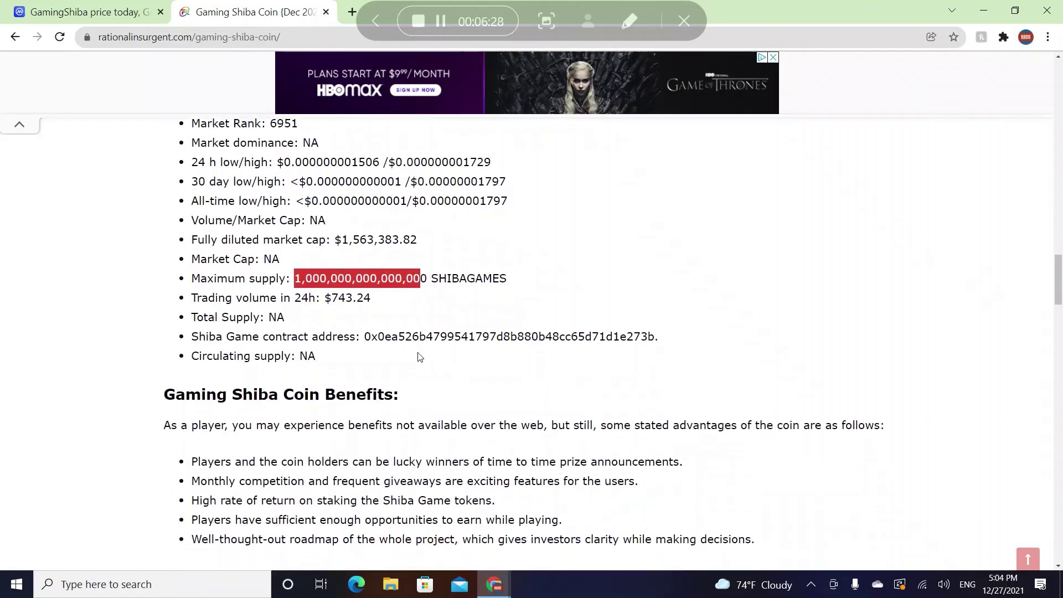
pyautogui.scroll(-2, 420, 357)
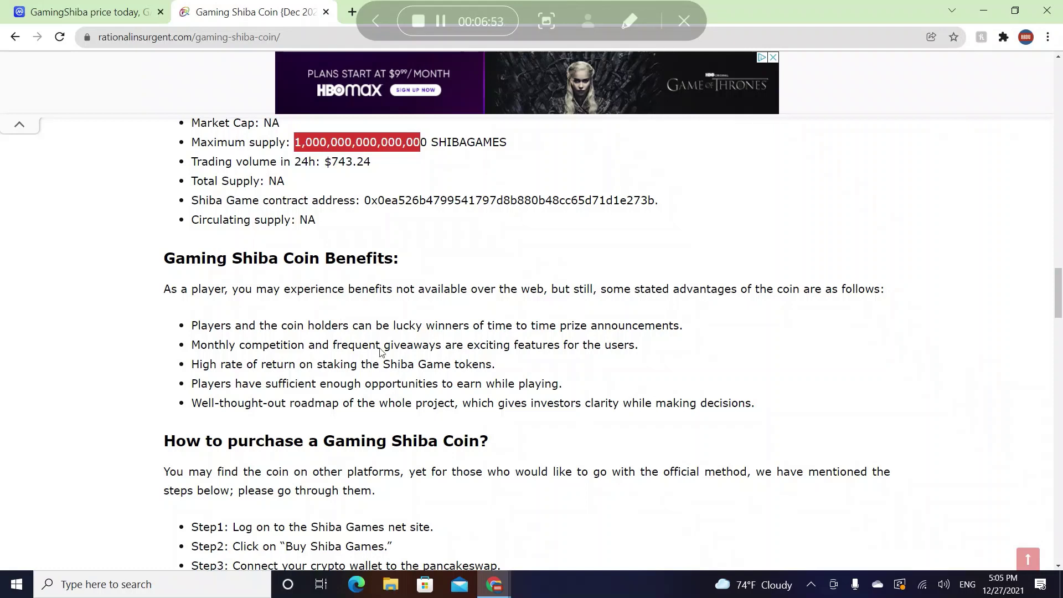
pyautogui.scroll(-1, 527, 409)
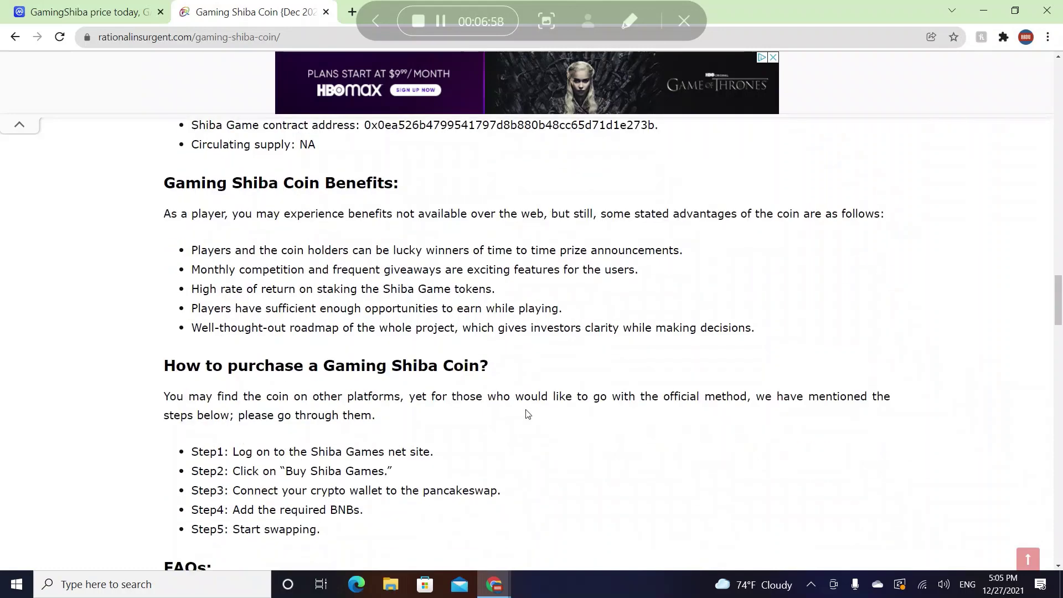
pyautogui.scroll(-2, 528, 414)
pyautogui.scroll(-1, 528, 415)
pyautogui.scroll(-1, 528, 414)
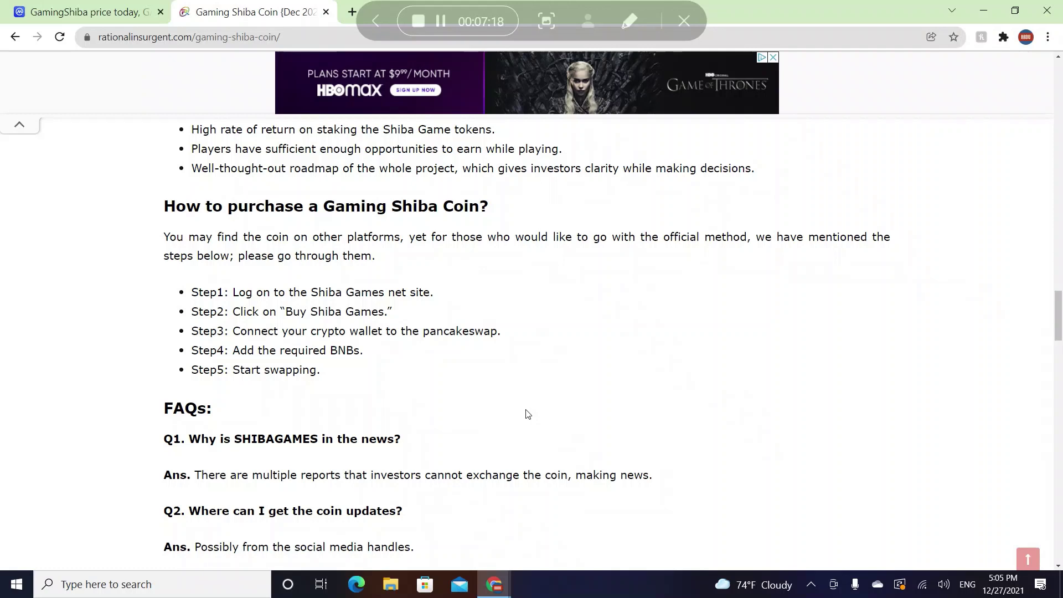
pyautogui.scroll(-1, 527, 414)
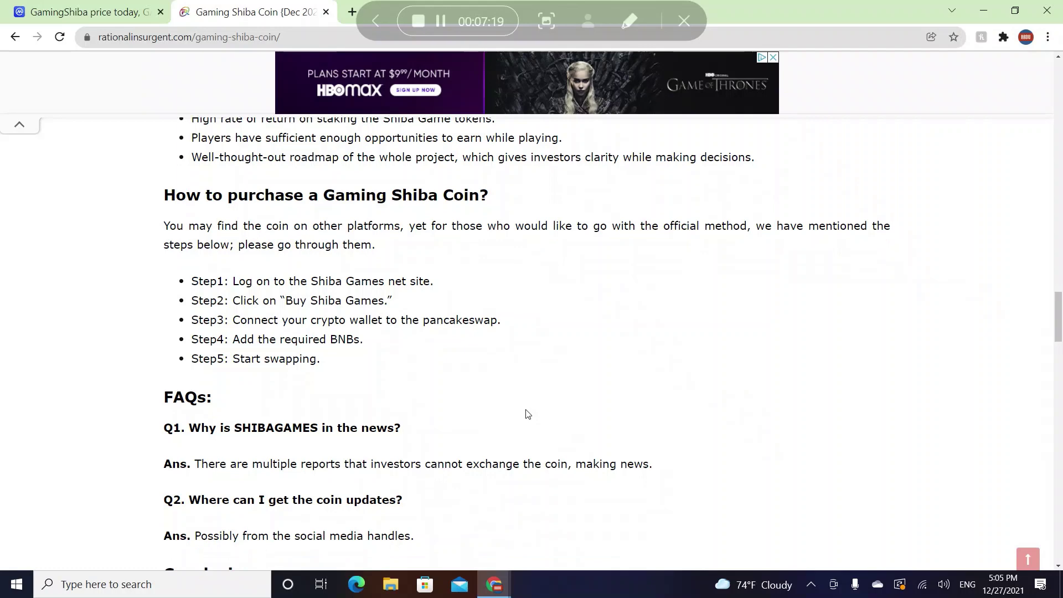
pyautogui.scroll(-2, 499, 399)
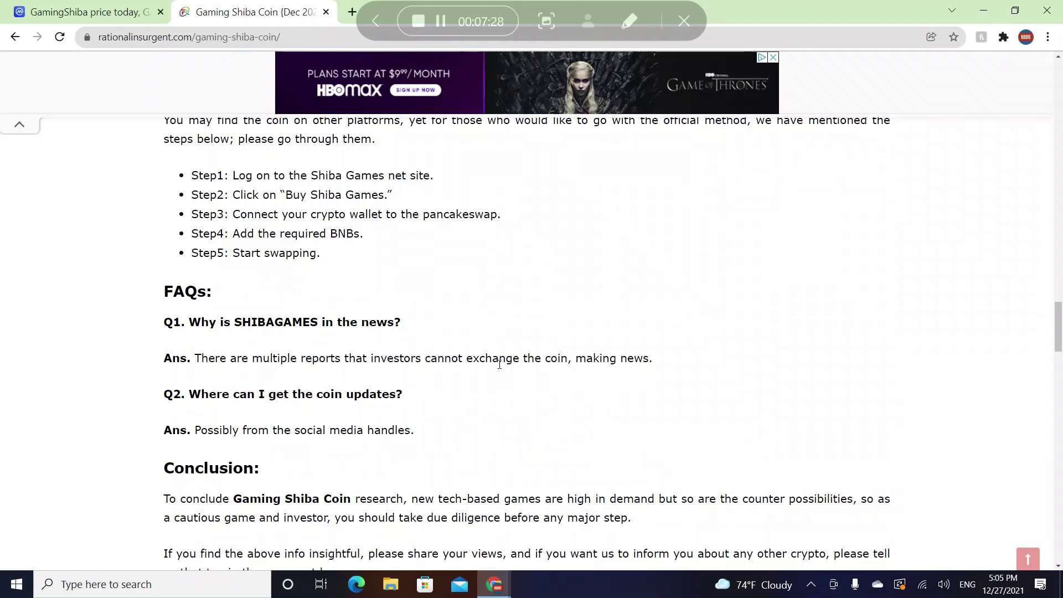
pyautogui.scroll(-1, 499, 364)
pyautogui.moveTo(426, 415); pyautogui.dragTo(275, 415)
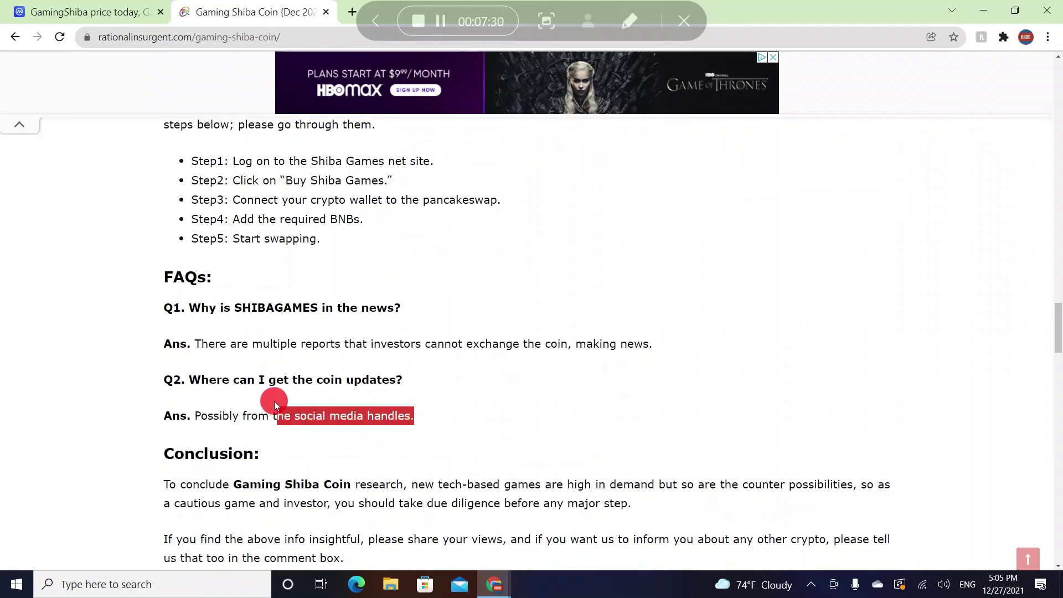
# Clear the FAQ answer highlight while reading down to the Conclusion.
pyautogui.click(478, 378)
pyautogui.scroll(-2, 488, 337)
pyautogui.scroll(-1, 489, 336)
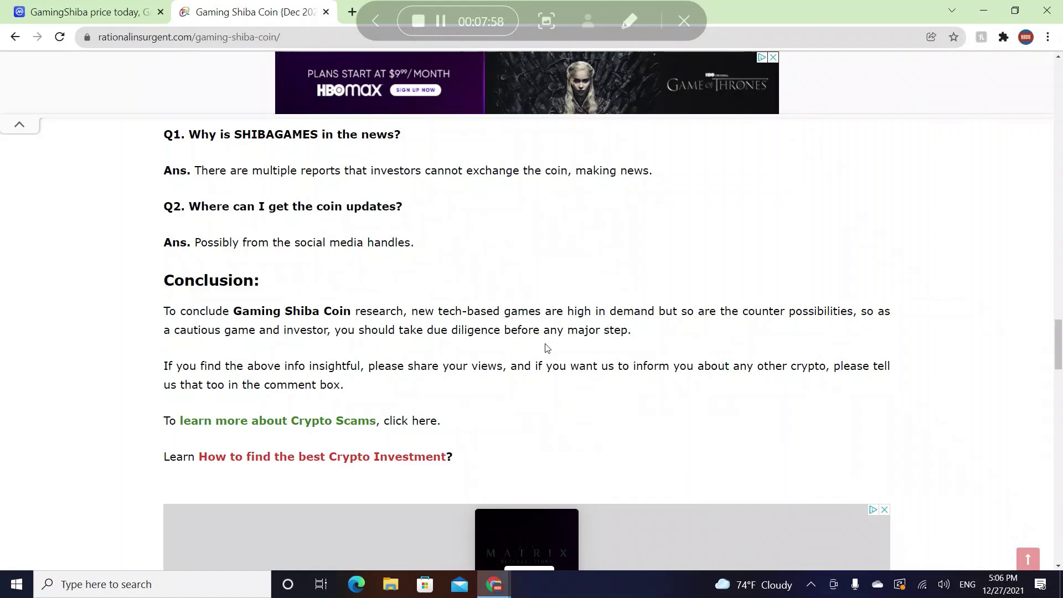
pyautogui.scroll(-1, 359, 360)
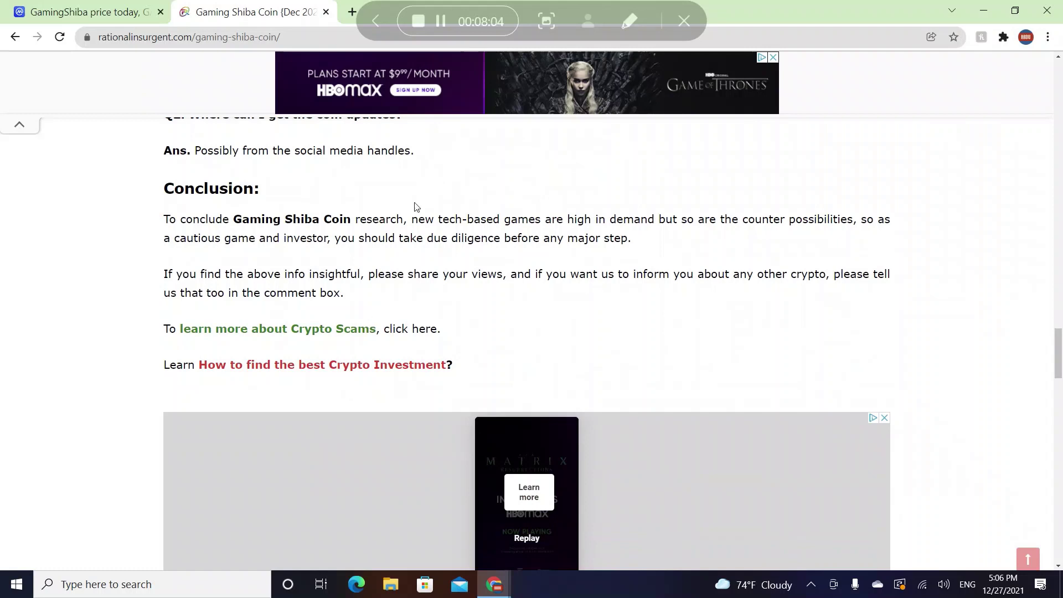
# Draw a red freehand loop around rationalinsurgent.com/gaming-shiba-coin in the address bar.
pyautogui.click(629, 22)
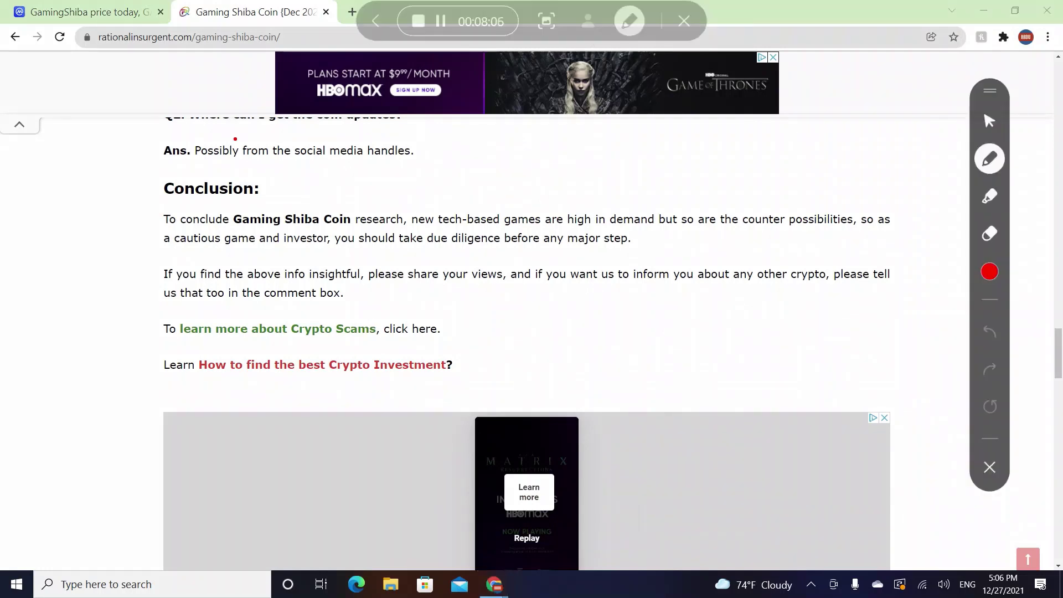
pyautogui.moveTo(117, 17)
pyautogui.mouseDown()
pyautogui.moveTo(210, 77)
pyautogui.moveTo(314, 50)
pyautogui.moveTo(308, 16)
pyautogui.moveTo(199, 7)
pyautogui.moveTo(112, 20)
pyautogui.mouseUp()
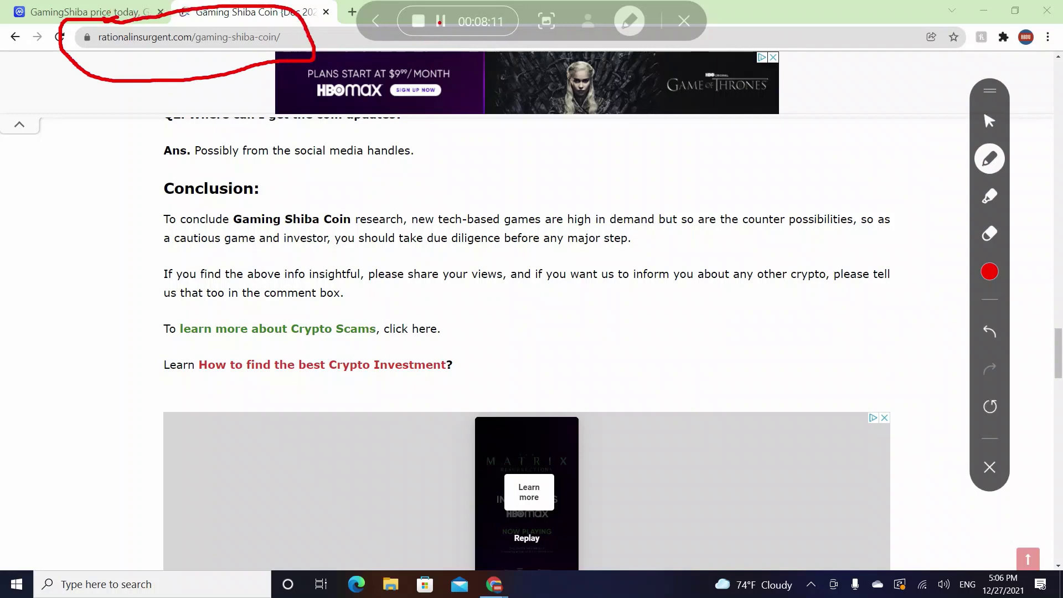